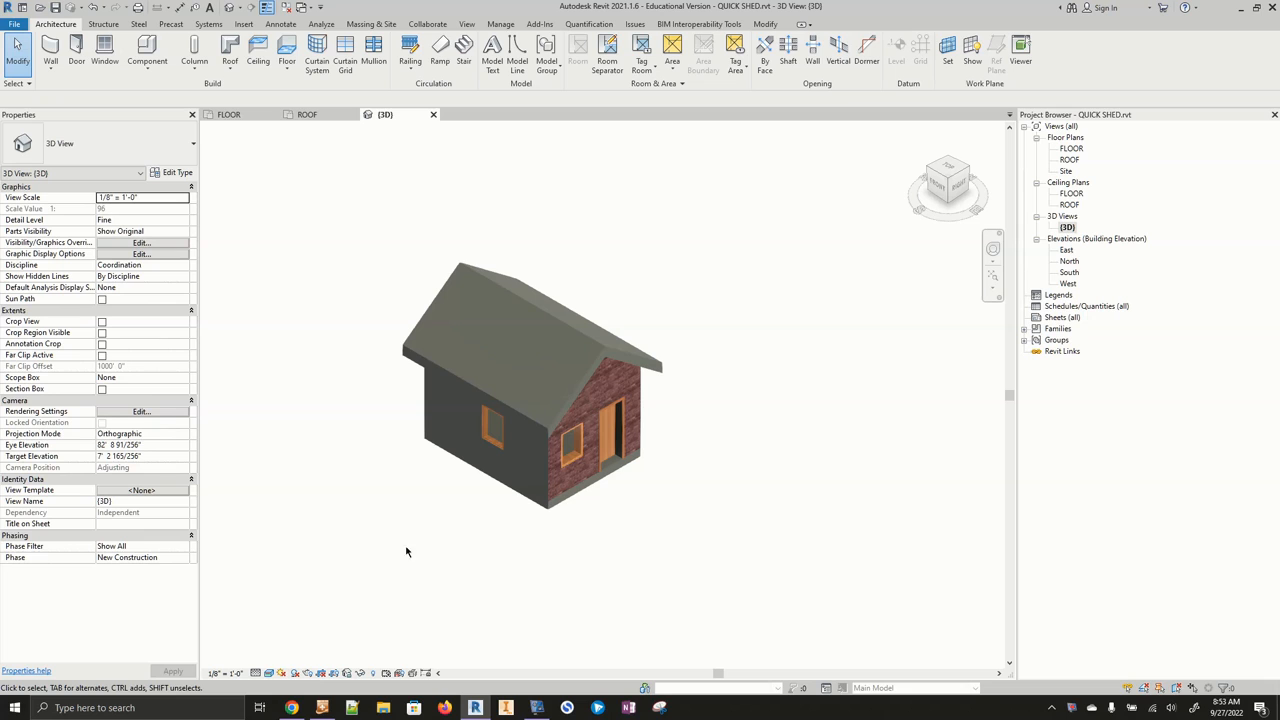
- Browse the shed's floor plan, roof plan and 3D views, closing the roof plan and opening the East and North elevations
{"action": "left_click", "coordinate": [228, 115]}
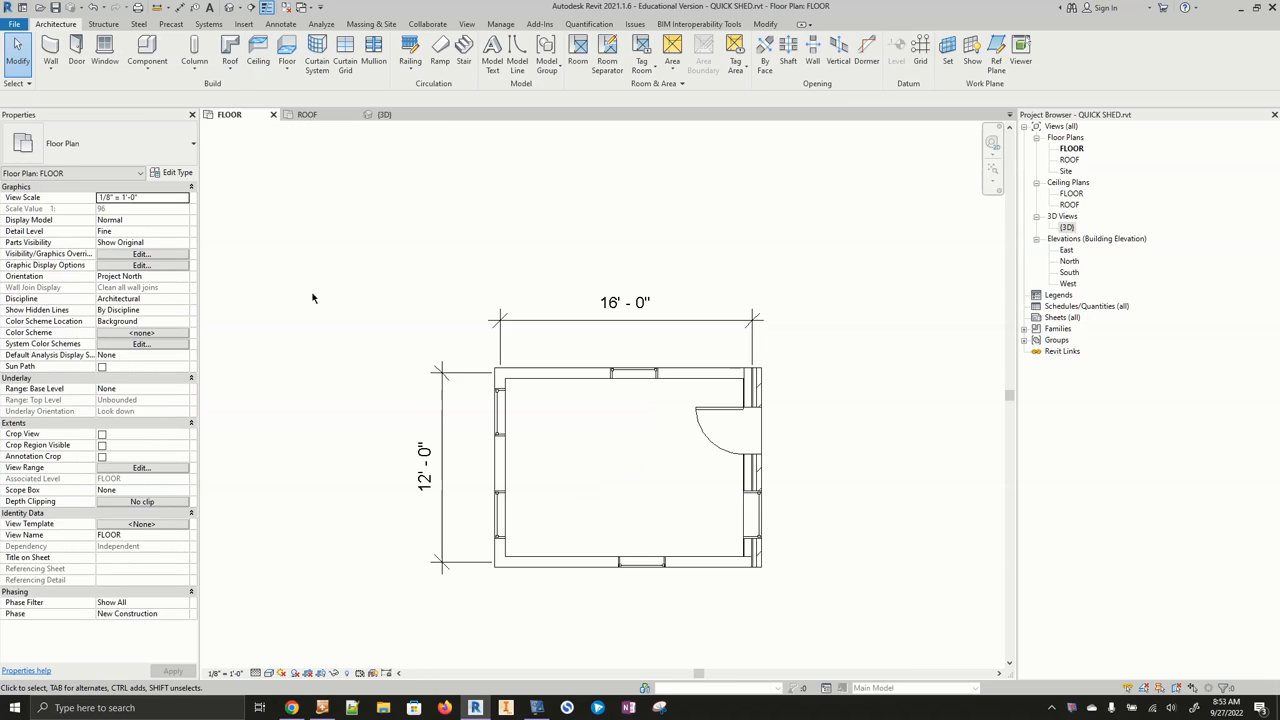
{"action": "left_click", "coordinate": [324, 115]}
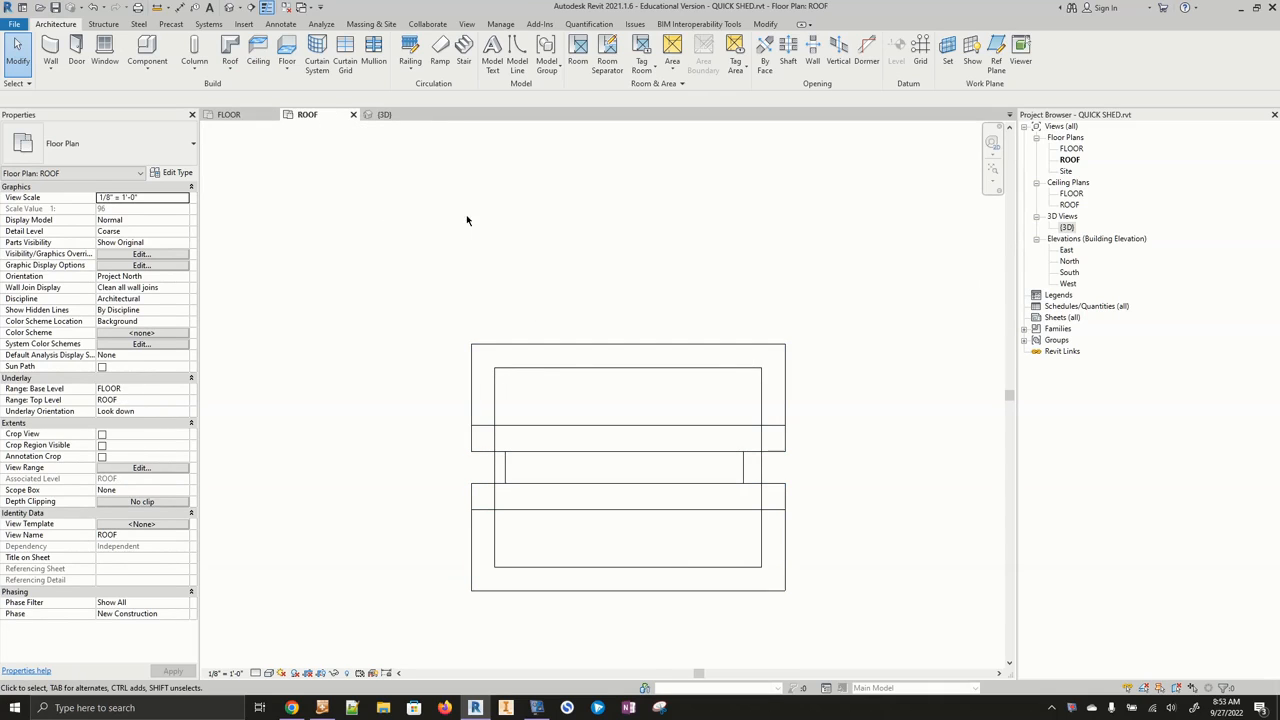
{"action": "left_click", "coordinate": [382, 115]}
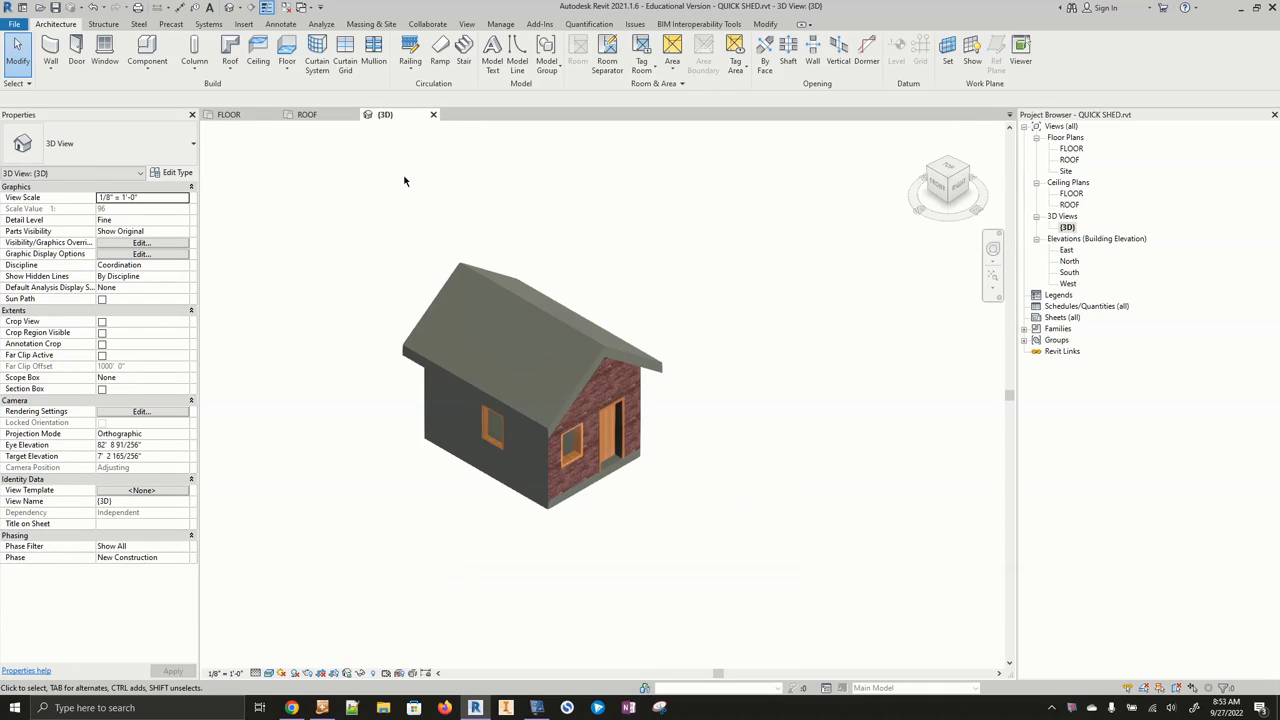
{"action": "left_click", "coordinate": [354, 115]}
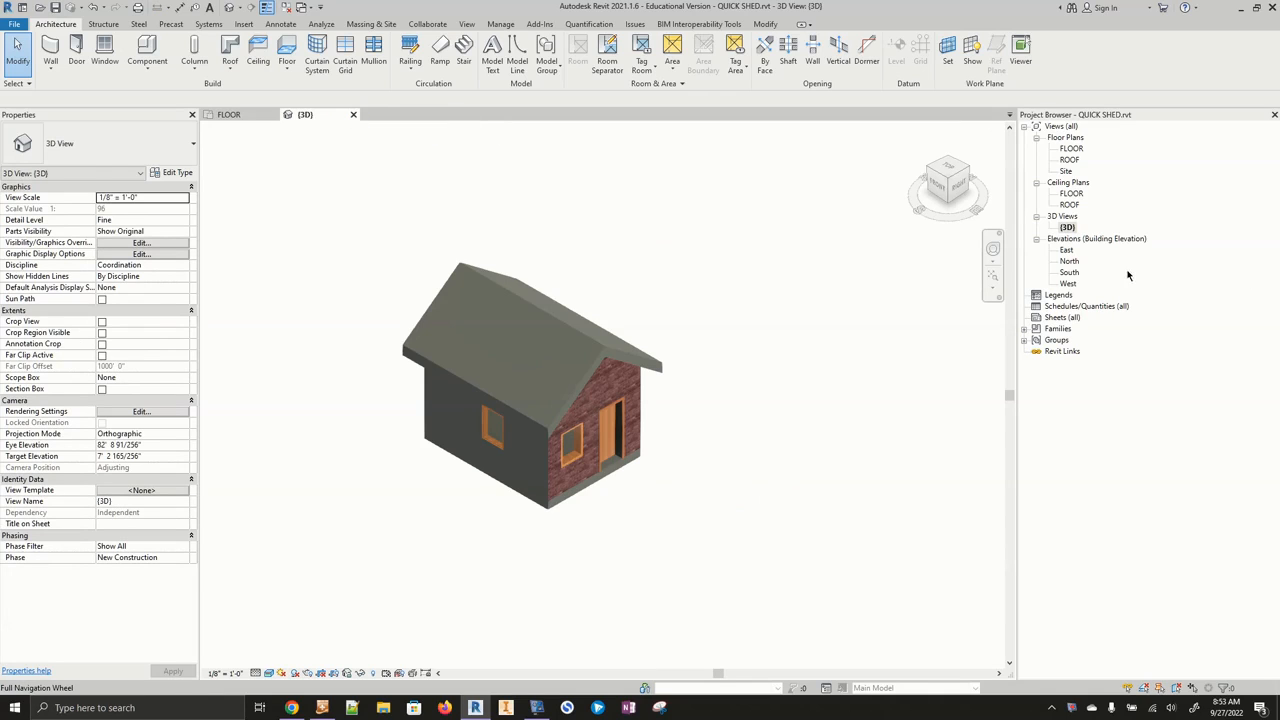
{"action": "double_click", "coordinate": [1064, 251]}
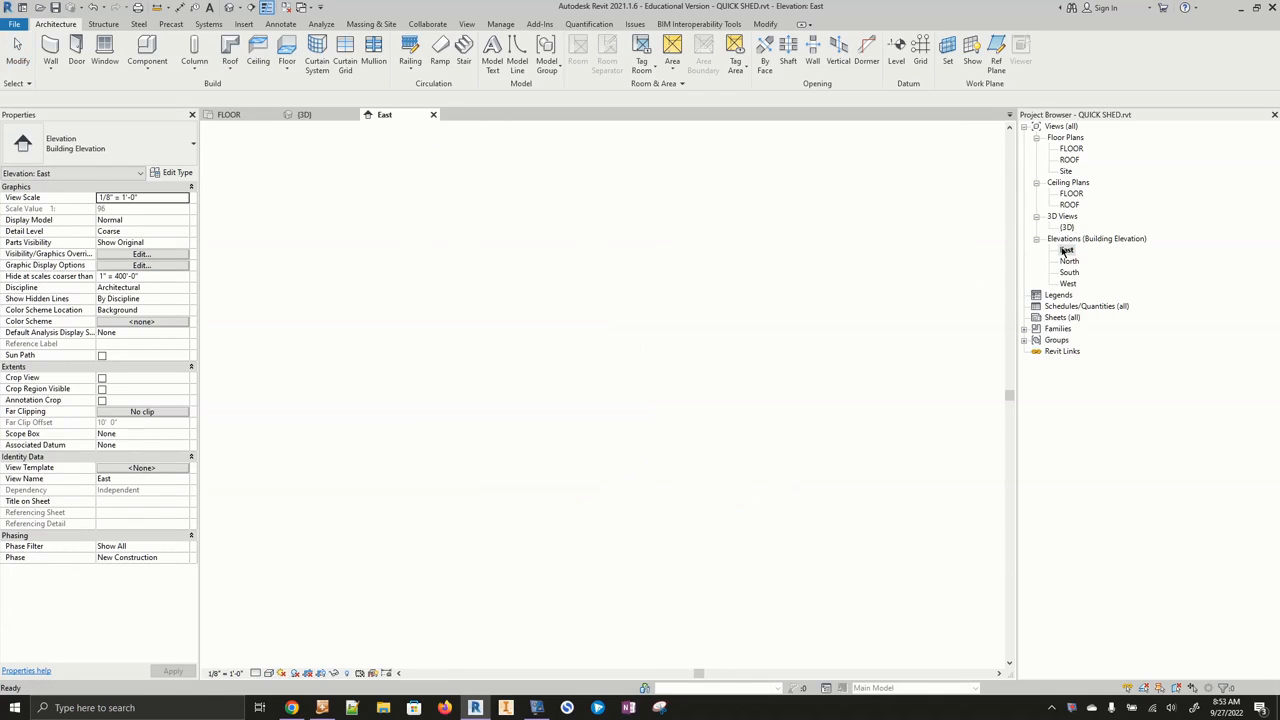
{"action": "double_click", "coordinate": [1066, 261]}
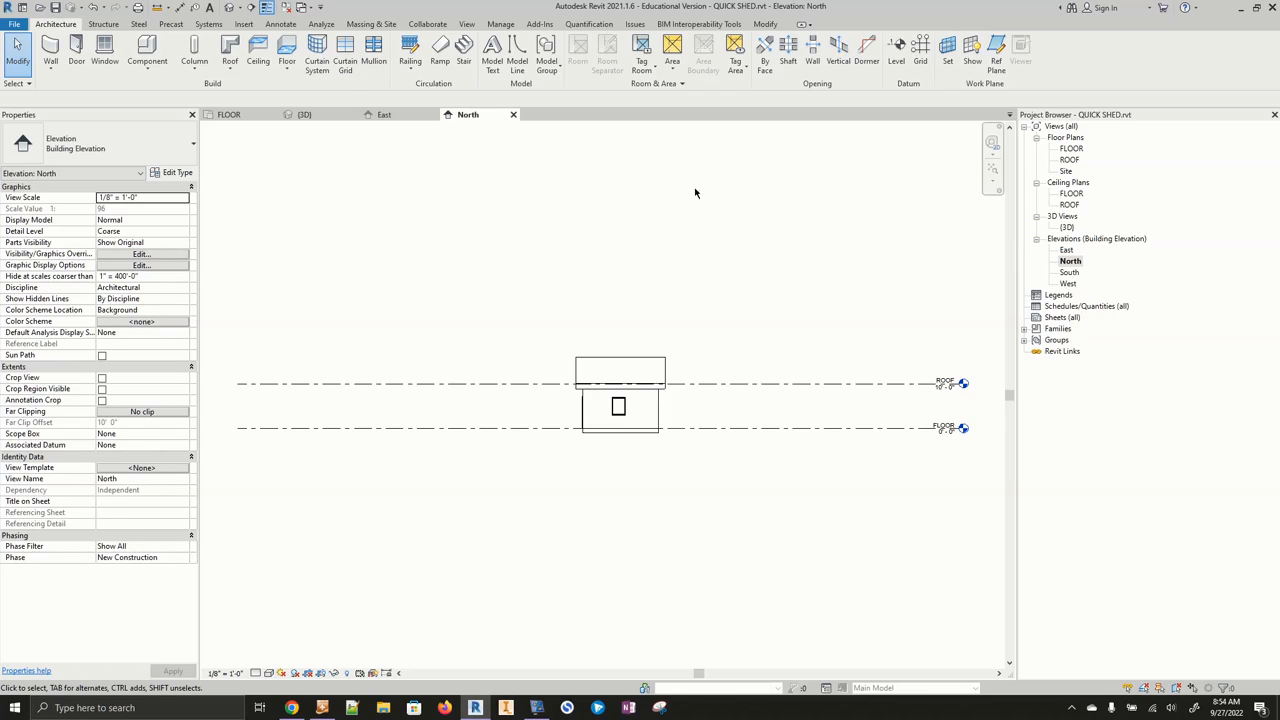
- Load the B 11 x 17 Horizontal title block family from the library's Titleblocks folder
{"action": "left_click", "coordinate": [244, 23]}
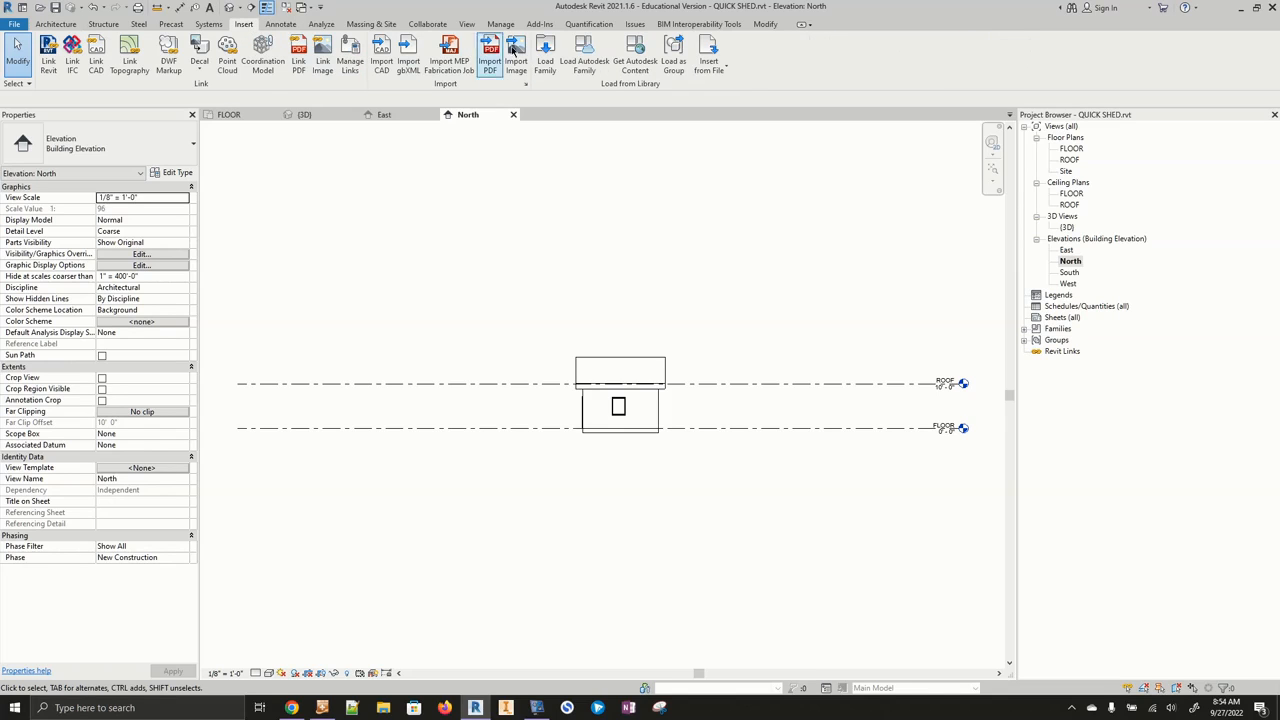
{"action": "left_click", "coordinate": [545, 58]}
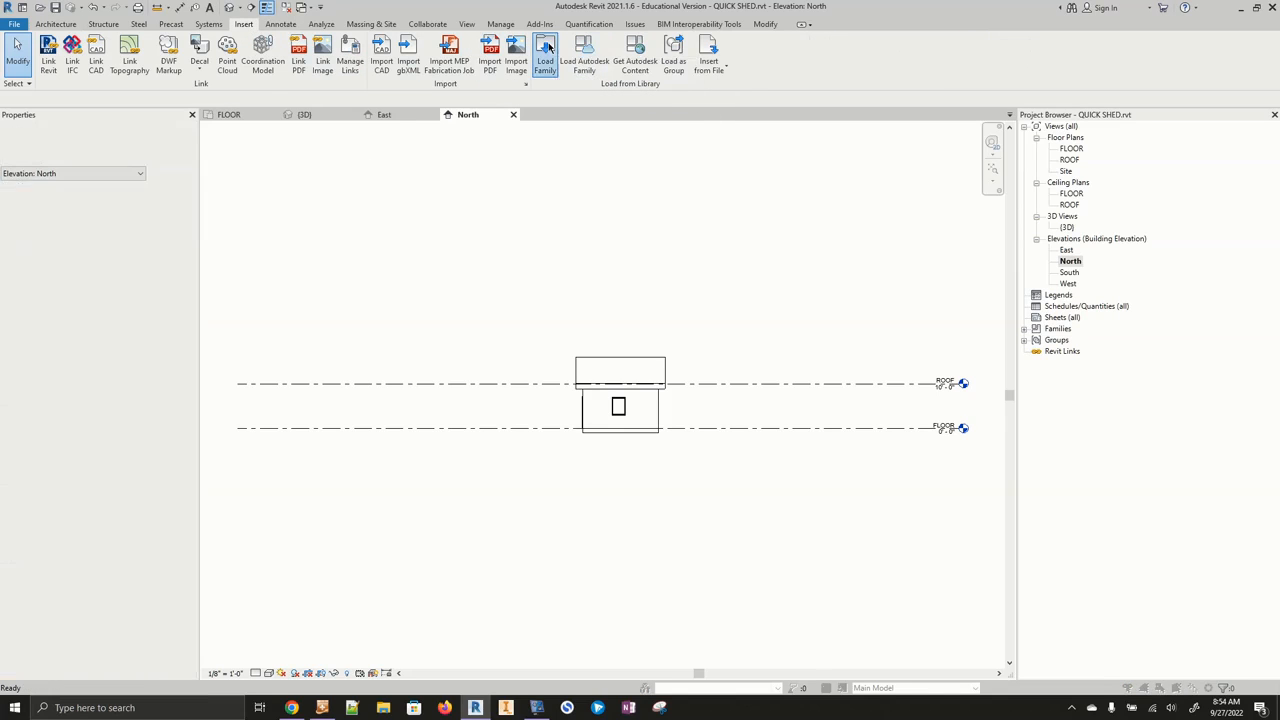
{"action": "scroll", "coordinate": [545, 374], "scroll_direction": "down", "scroll_amount": 3}
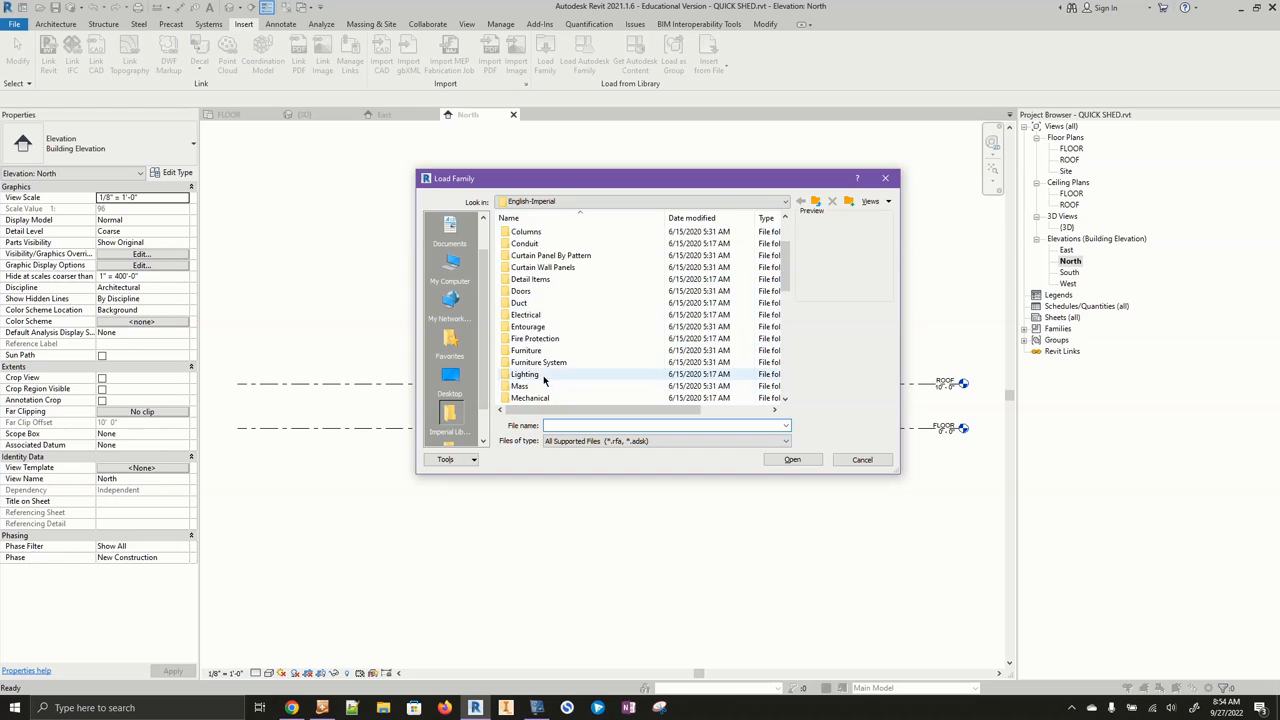
{"action": "scroll", "coordinate": [545, 374], "scroll_direction": "down", "scroll_amount": 6}
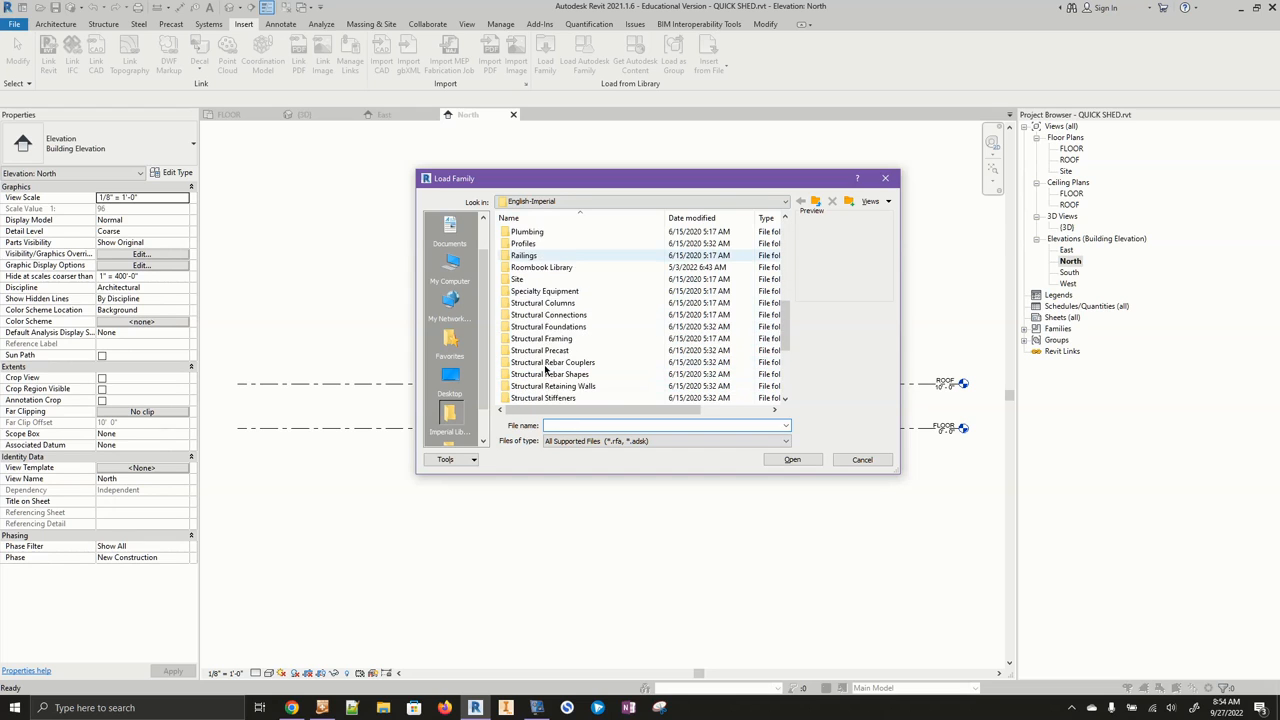
{"action": "scroll", "coordinate": [545, 370], "scroll_direction": "down", "scroll_amount": 1}
{"action": "double_click", "coordinate": [543, 374]}
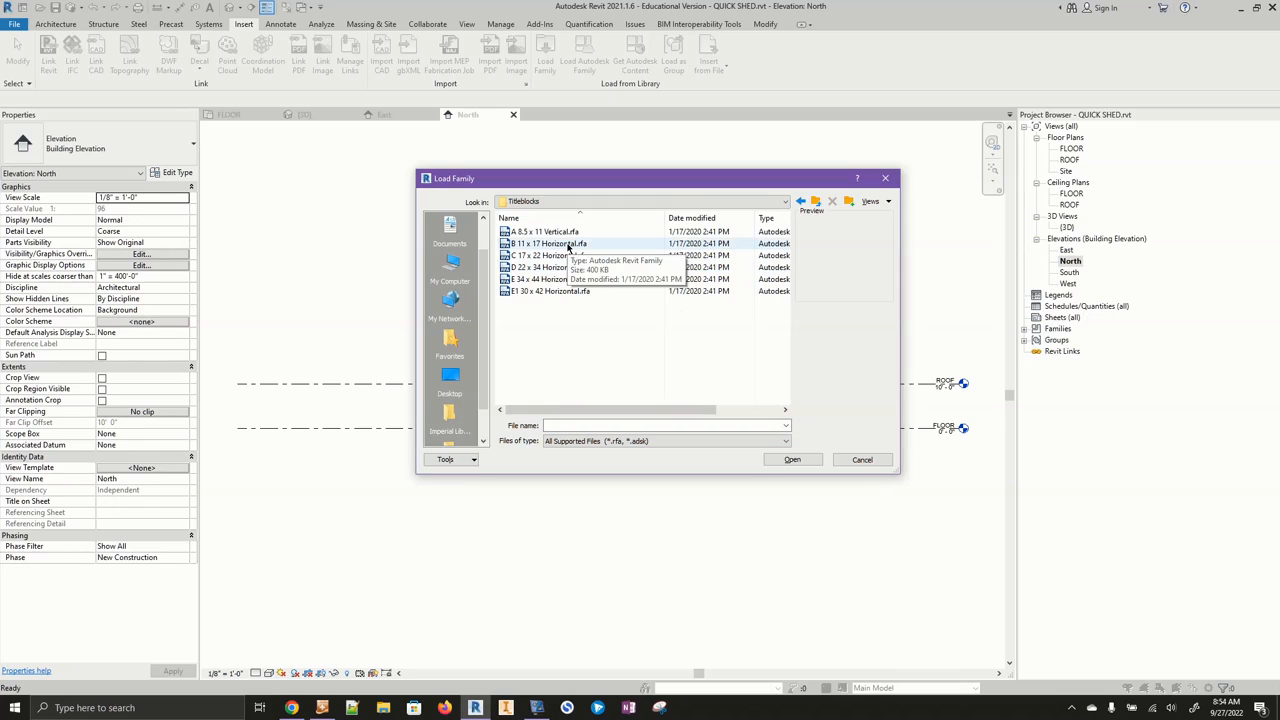
{"action": "left_click", "coordinate": [569, 245]}
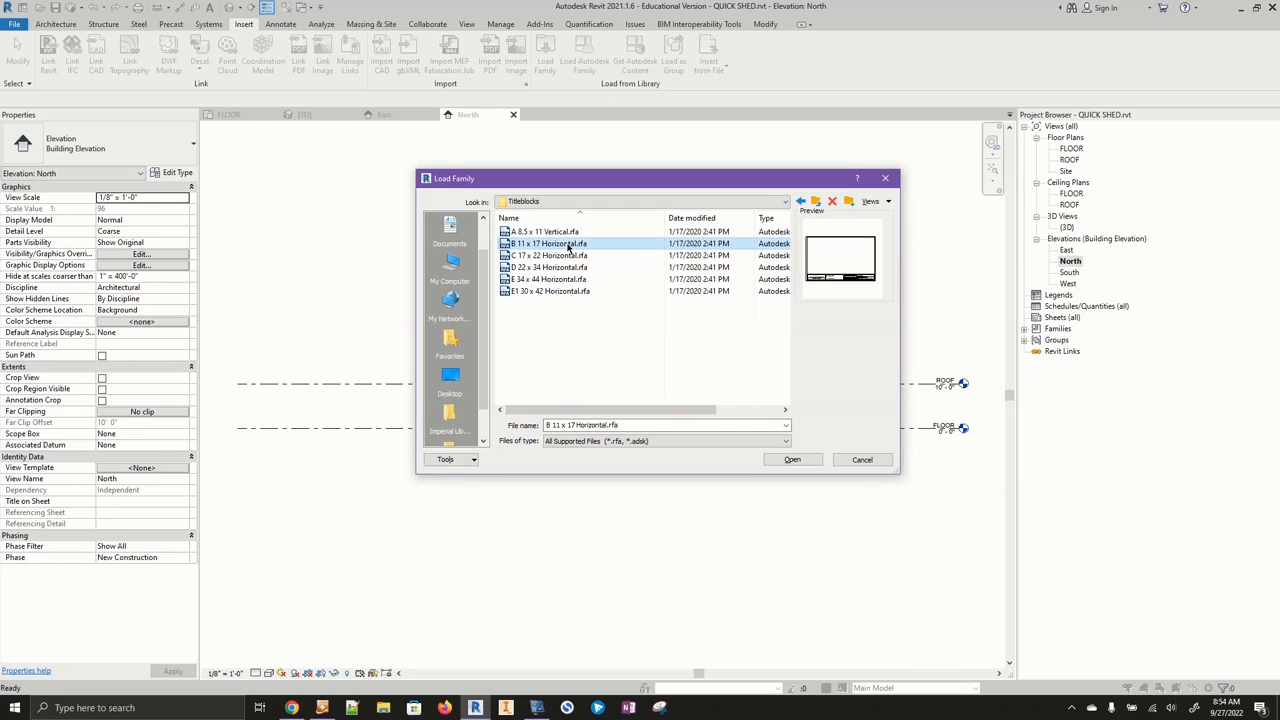
{"action": "left_click", "coordinate": [808, 458]}
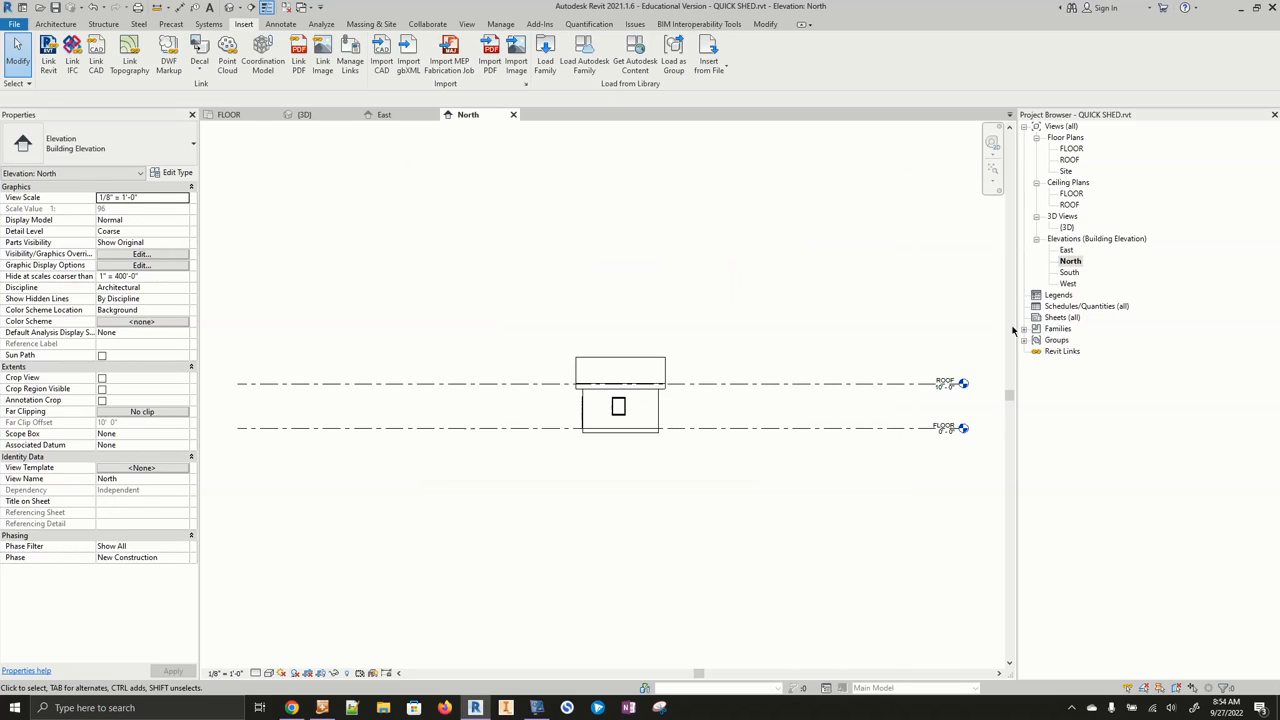
- Create a new sheet using the B 11 x 17 Horizontal title block
{"action": "left_click", "coordinate": [1062, 317]}
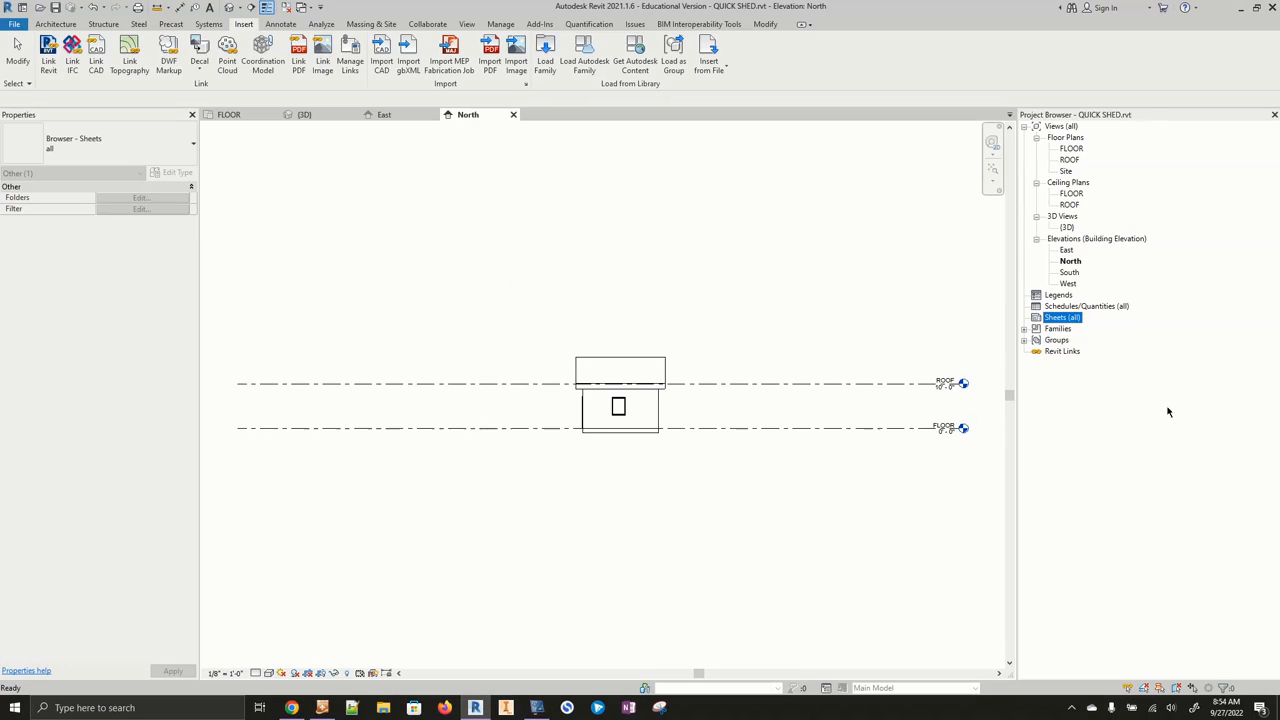
{"action": "right_click", "coordinate": [1073, 320]}
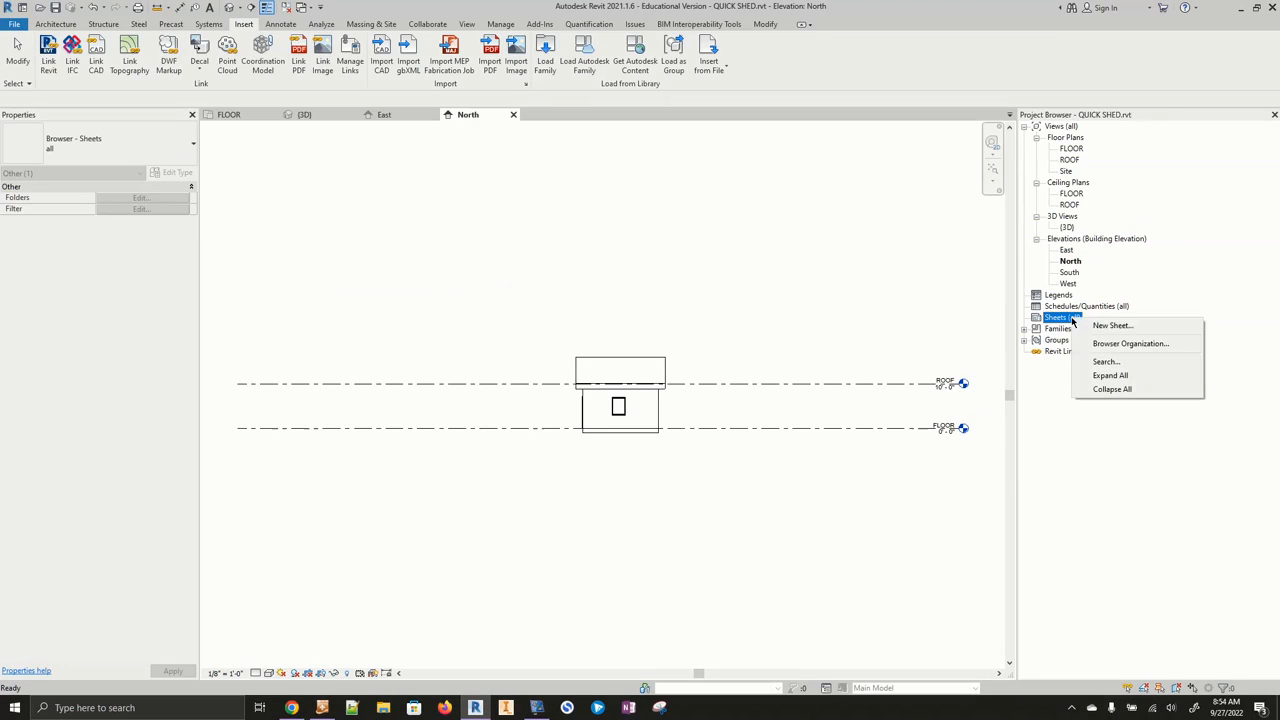
{"action": "left_click", "coordinate": [1112, 326]}
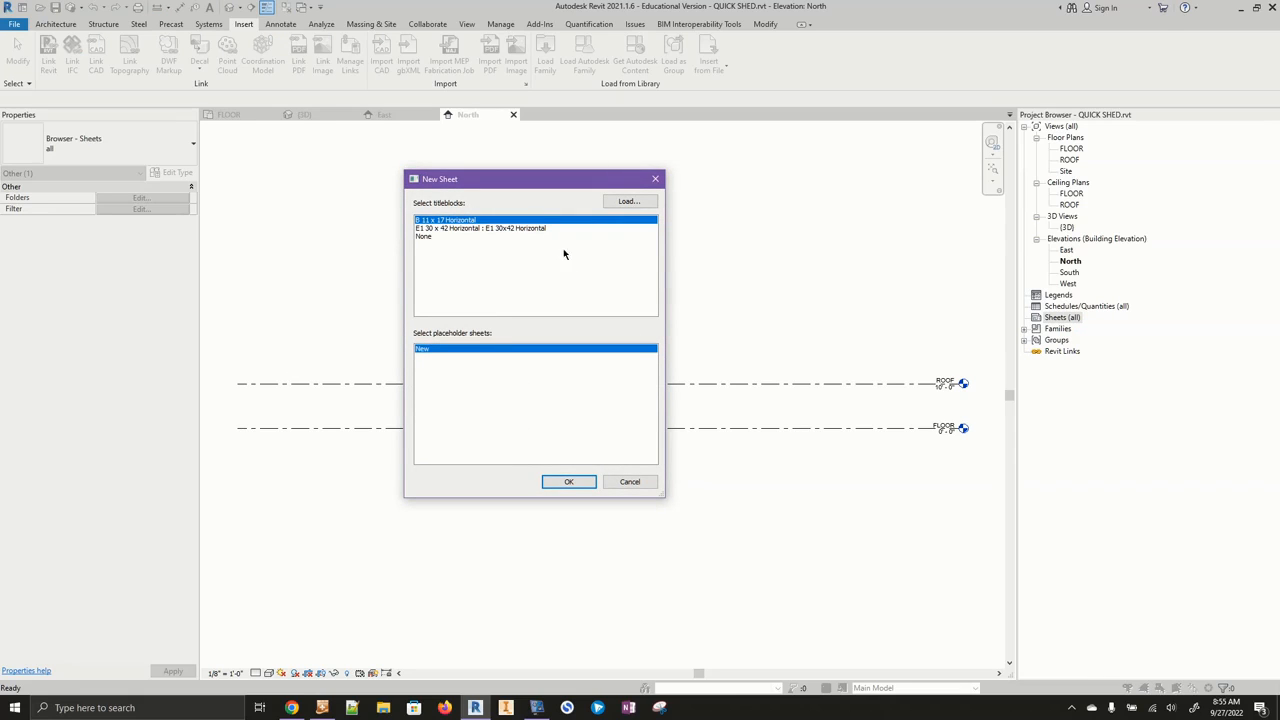
{"action": "left_click", "coordinate": [570, 483]}
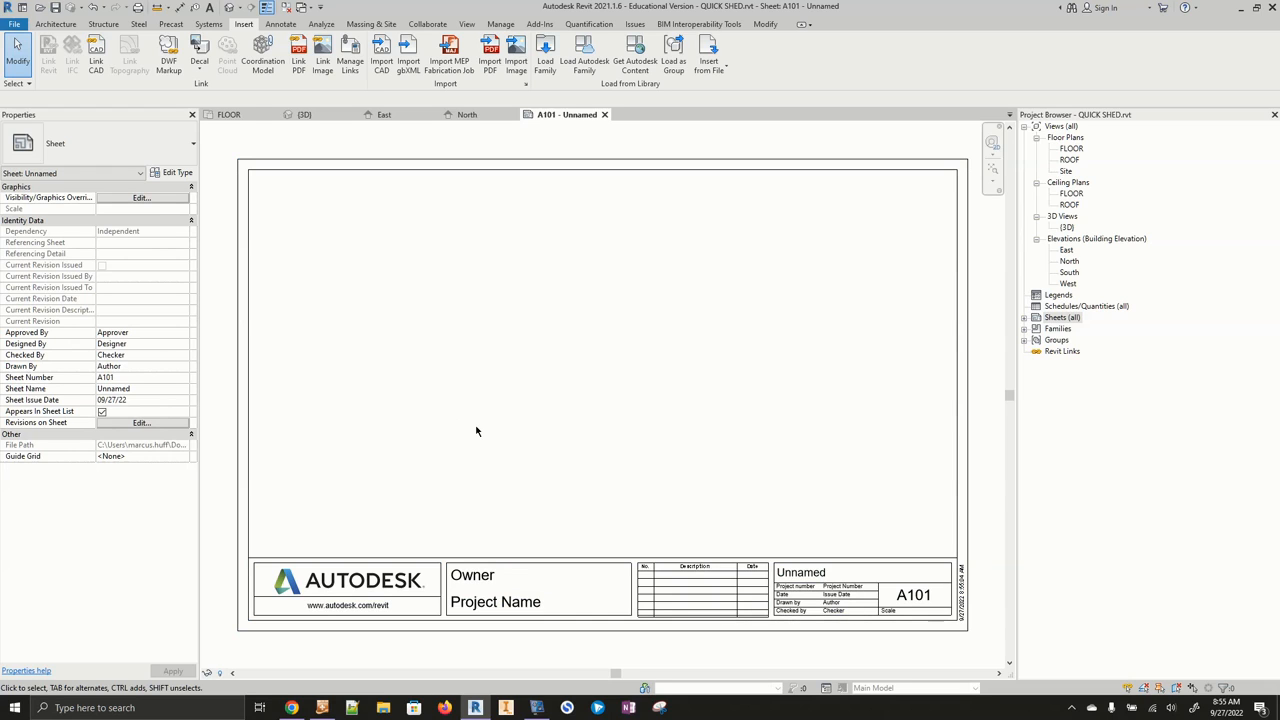
- Place the default 3D view onto the new sheet as a viewport
{"action": "left_click", "coordinate": [1067, 228]}
{"action": "left_click_drag", "start_coordinate": [727, 283], "coordinate": [604, 278]}
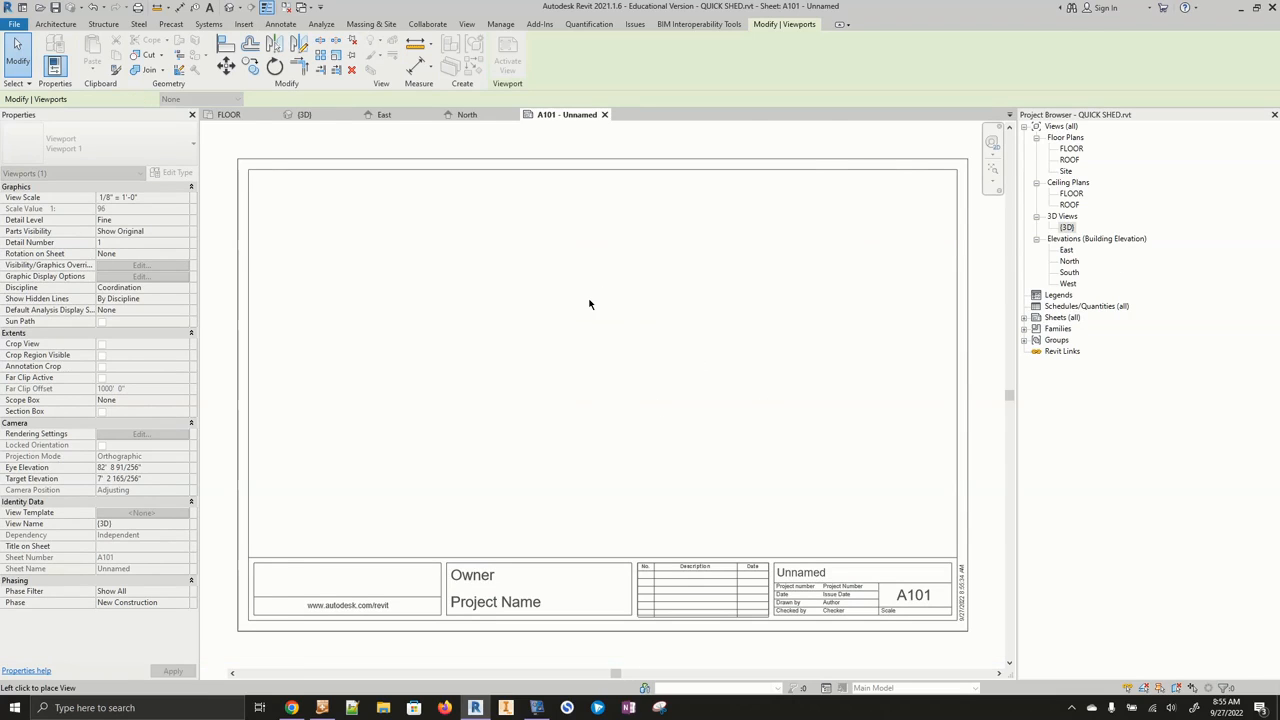
{"action": "left_click", "coordinate": [591, 306]}
{"action": "scroll", "coordinate": [674, 334], "scroll_direction": "down", "scroll_amount": 5}
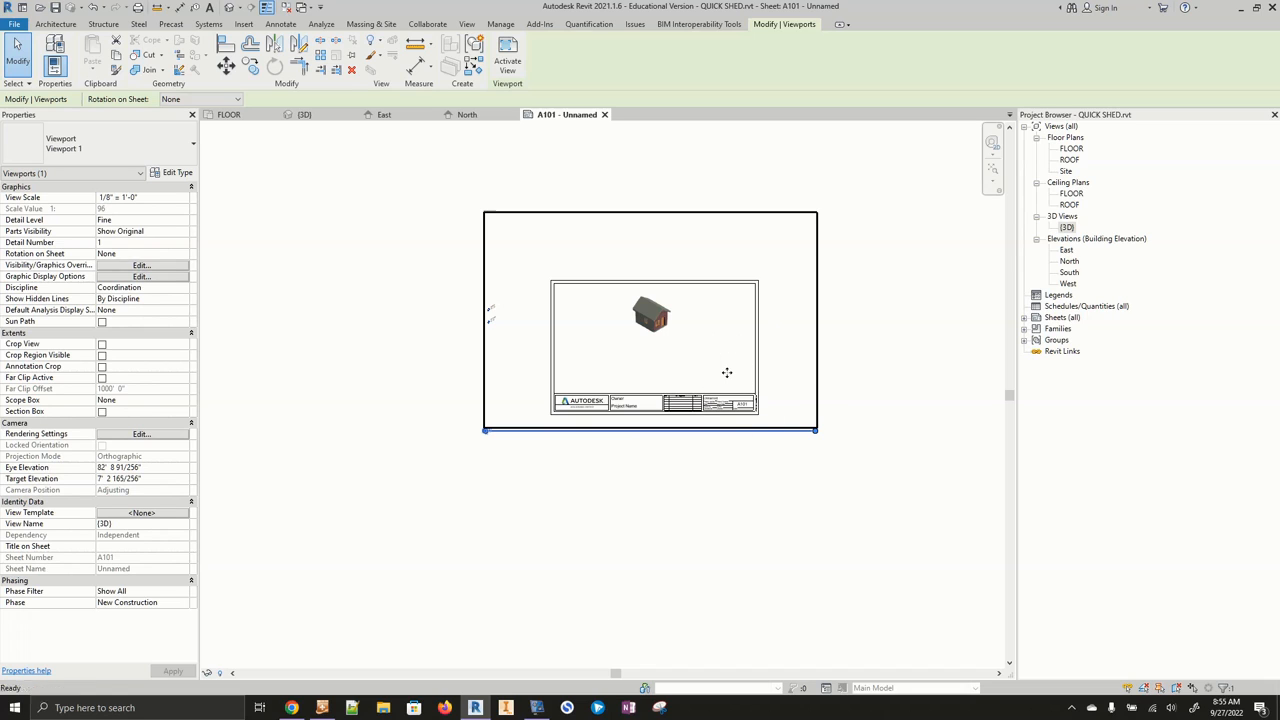
- Undo the viewport placement and the new sheet
{"action": "key", "text": "Escape"}
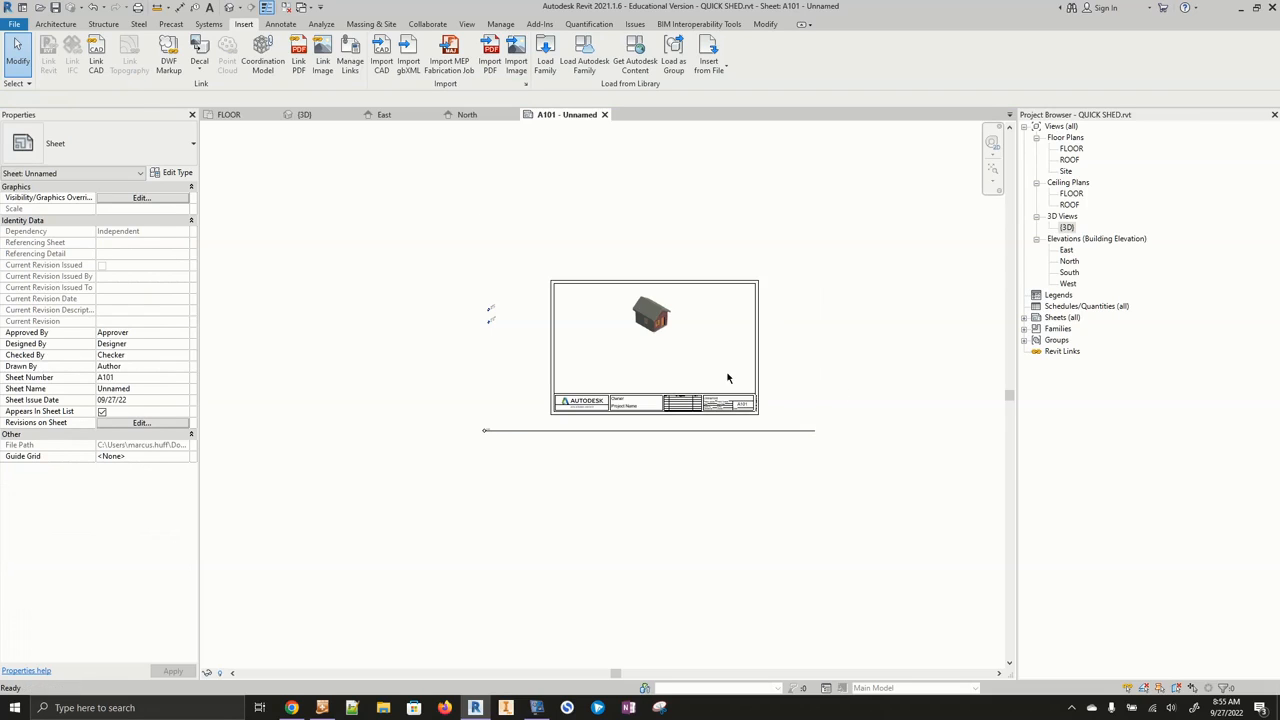
{"action": "key", "text": "ctrl+z"}
{"action": "key", "text": "ctrl+z"}
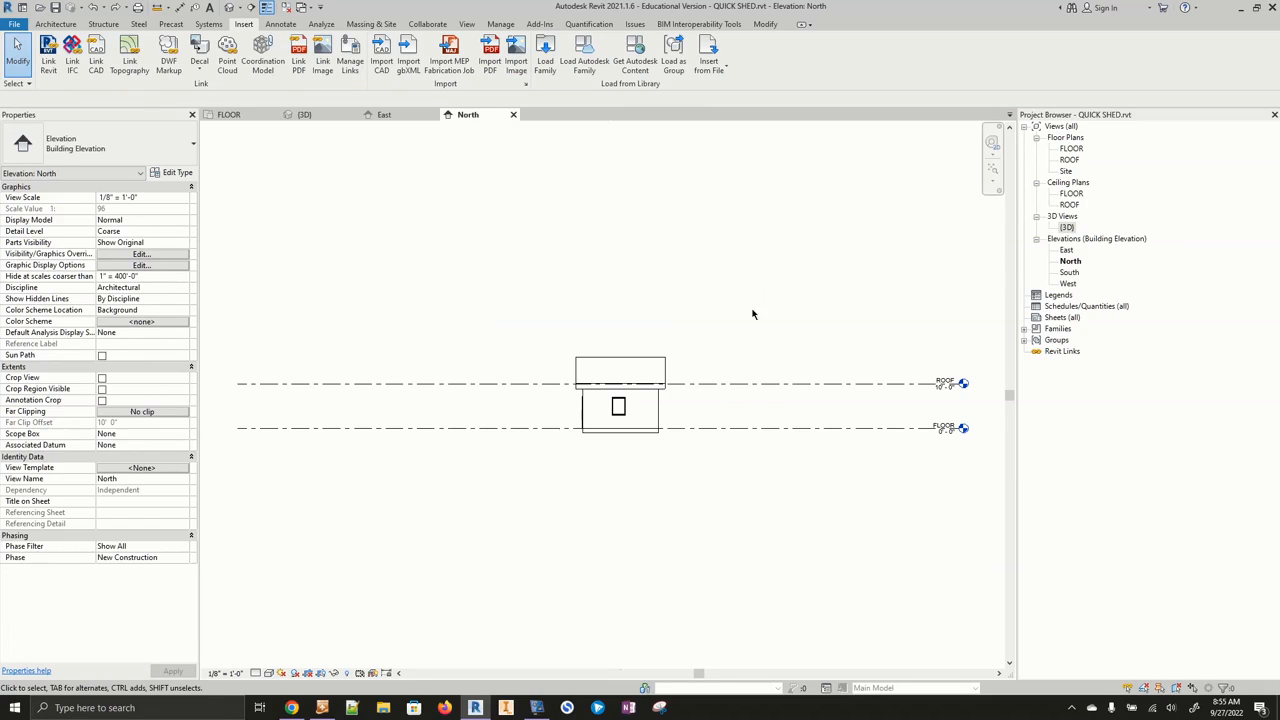
- Add a new sheet with the B 11 x 17 Horizontal title block from the Sheets category
{"action": "right_click", "coordinate": [1059, 318]}
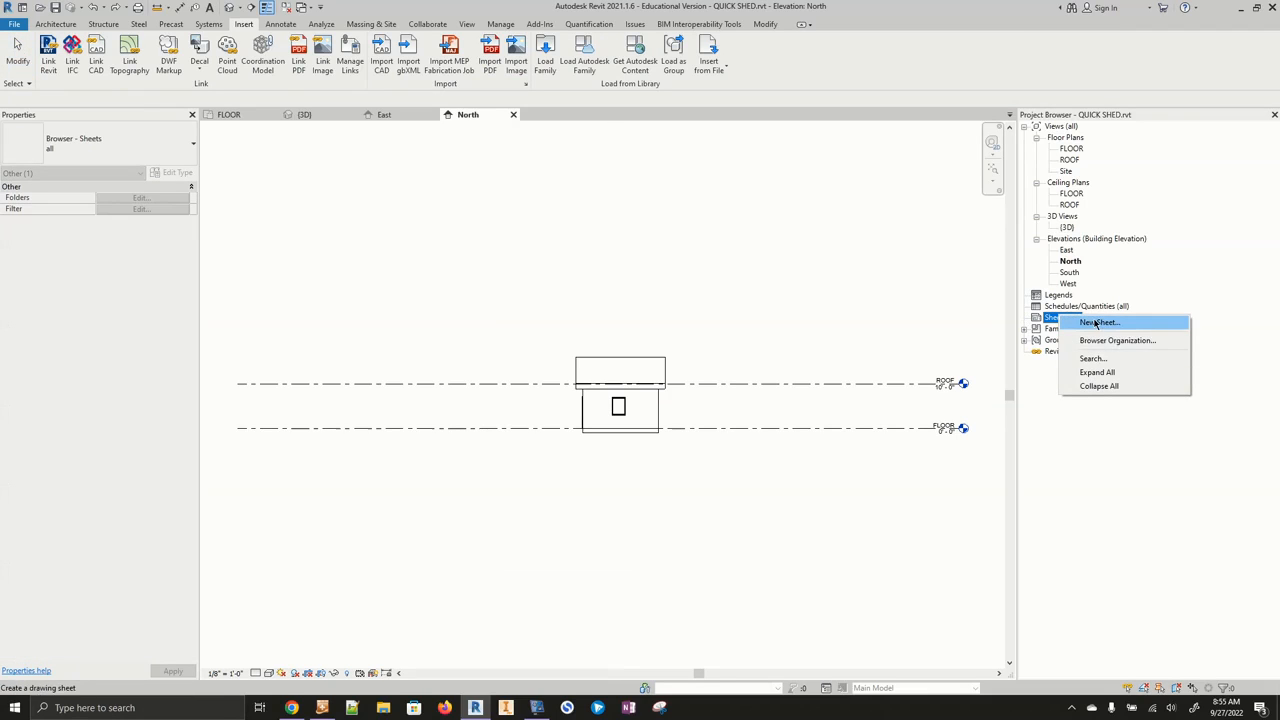
{"action": "left_click", "coordinate": [1098, 322]}
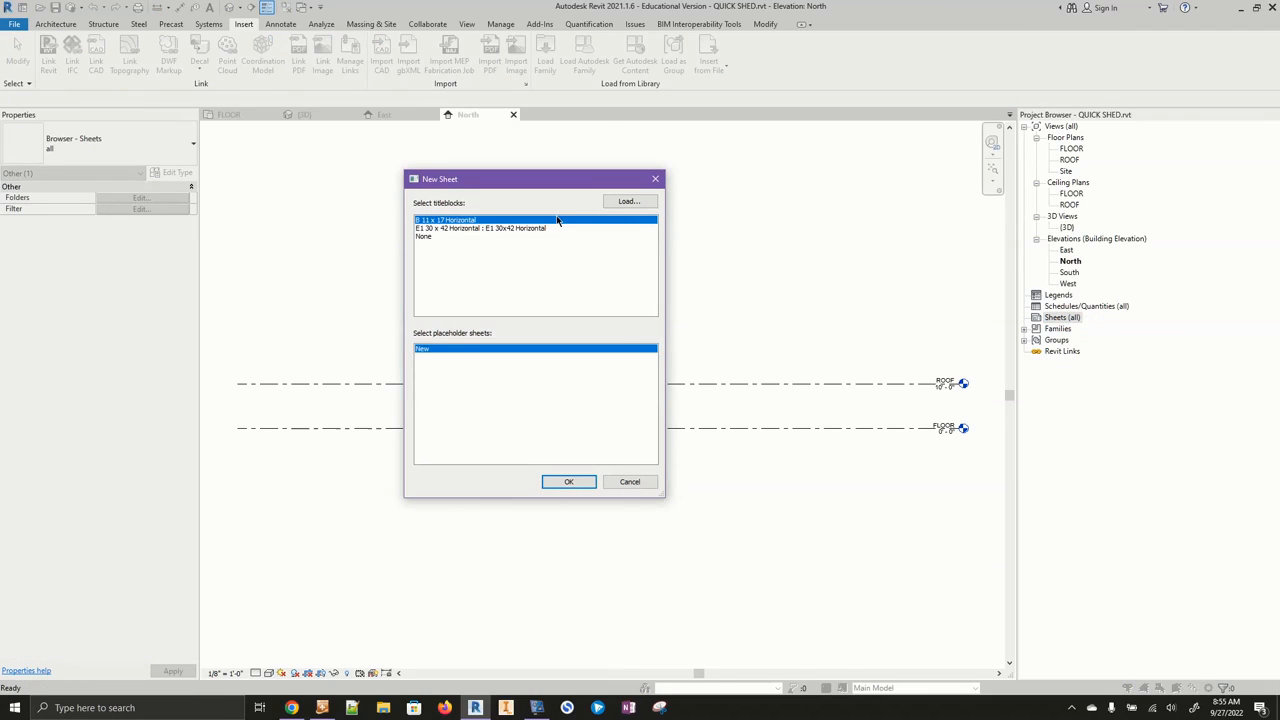
{"action": "double_click", "coordinate": [557, 220]}
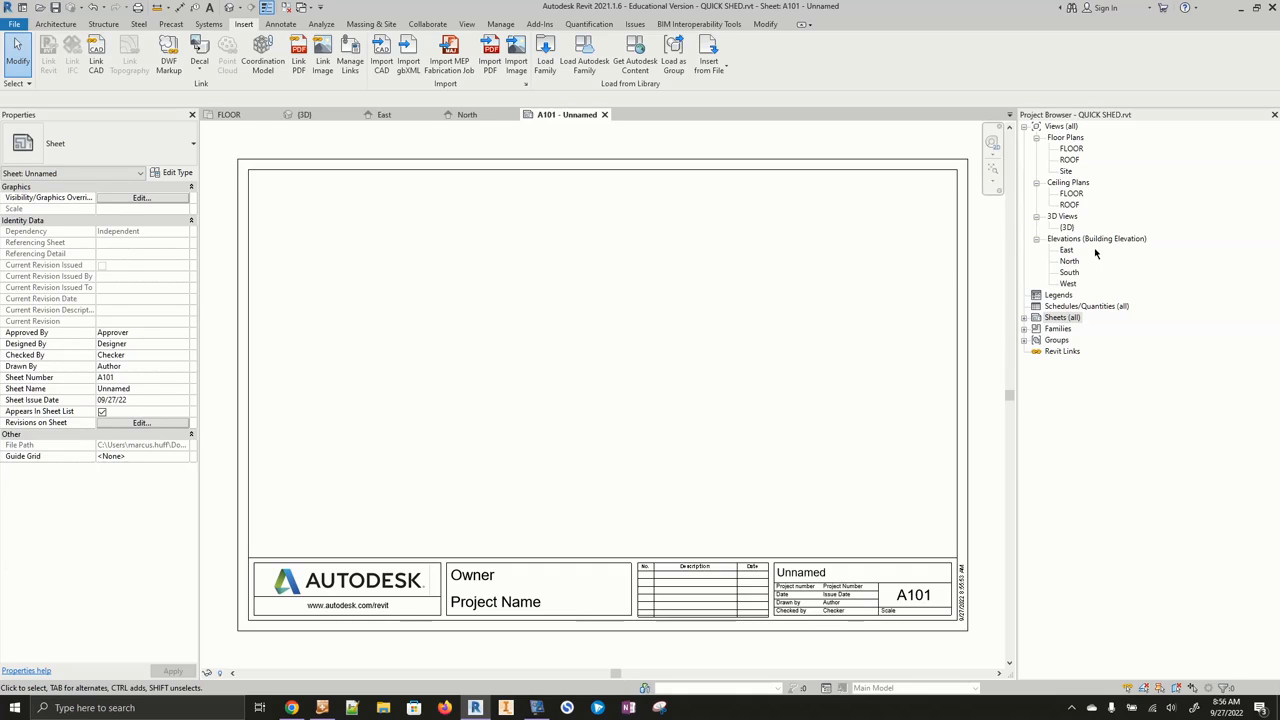
- Duplicate the default 3D view as an independent view
{"action": "right_click", "coordinate": [1067, 229]}
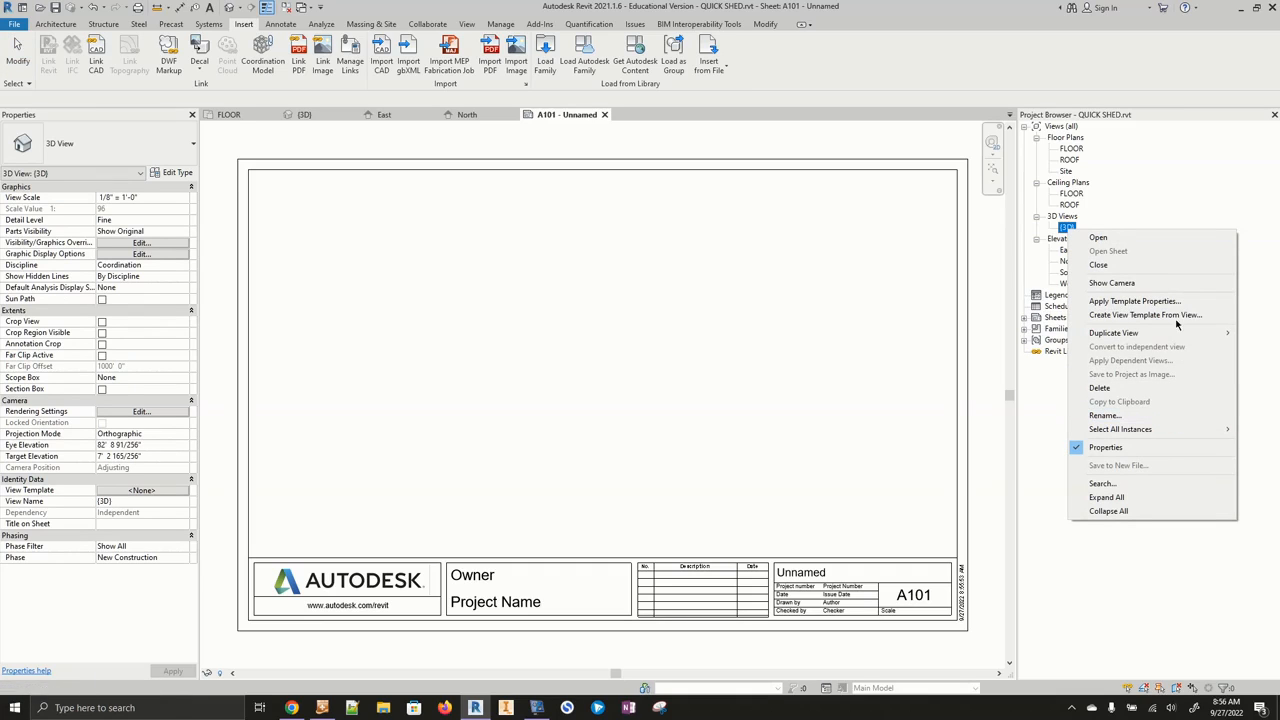
{"action": "mouse_move", "coordinate": [1176, 332]}
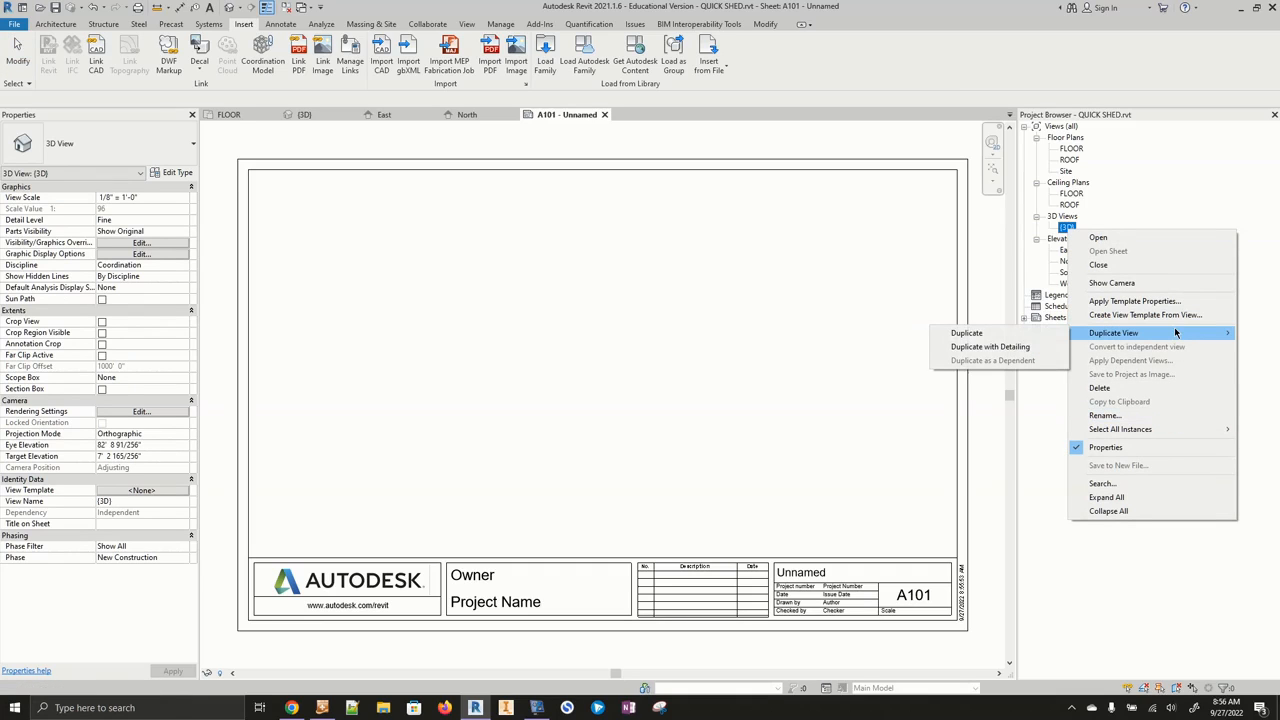
{"action": "left_click", "coordinate": [1025, 337]}
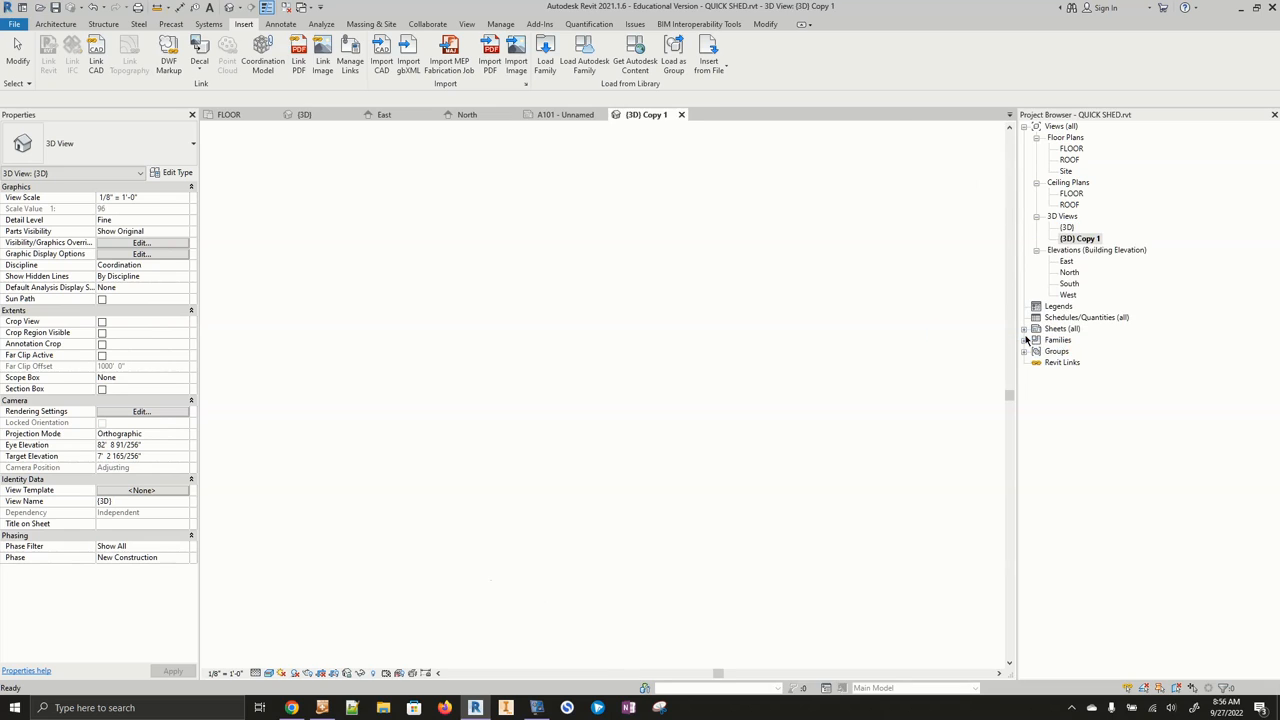
- Rename the duplicated 3D view as 3D Drawing
{"action": "right_click", "coordinate": [1091, 241]}
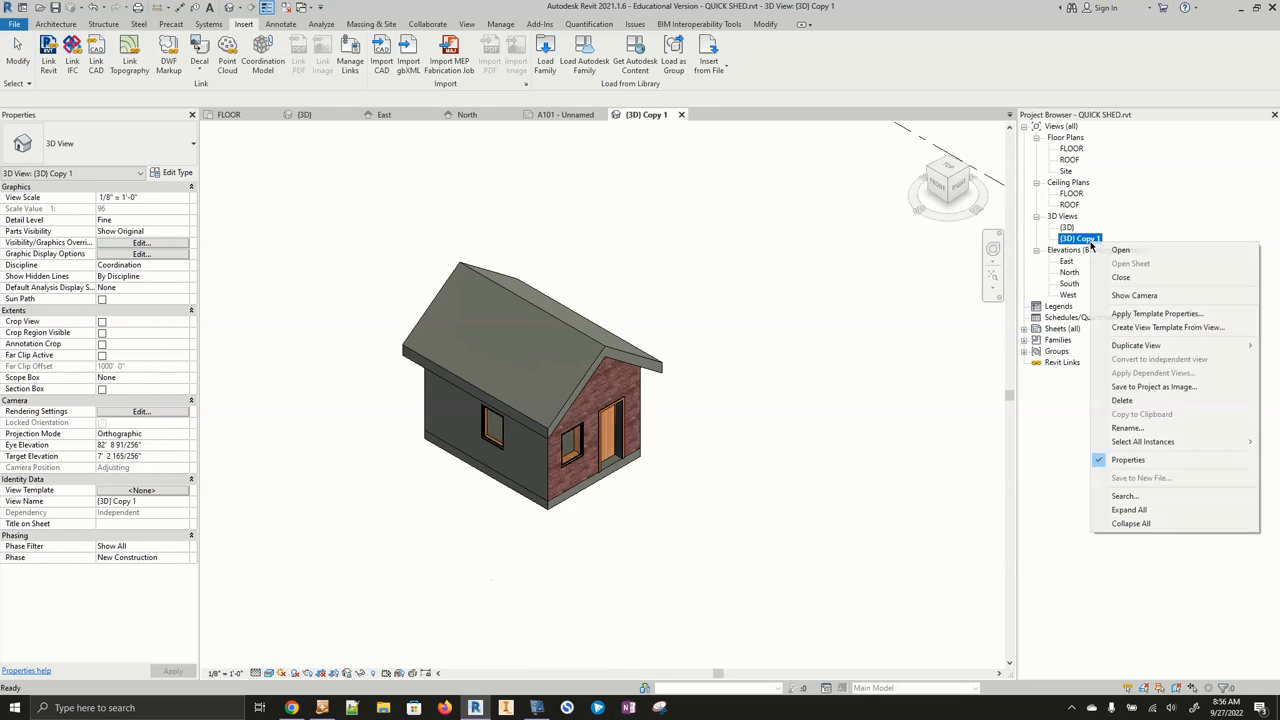
{"action": "left_click", "coordinate": [1128, 428]}
{"action": "type", "text": "3D Drawing"}
{"action": "key", "text": "Return"}
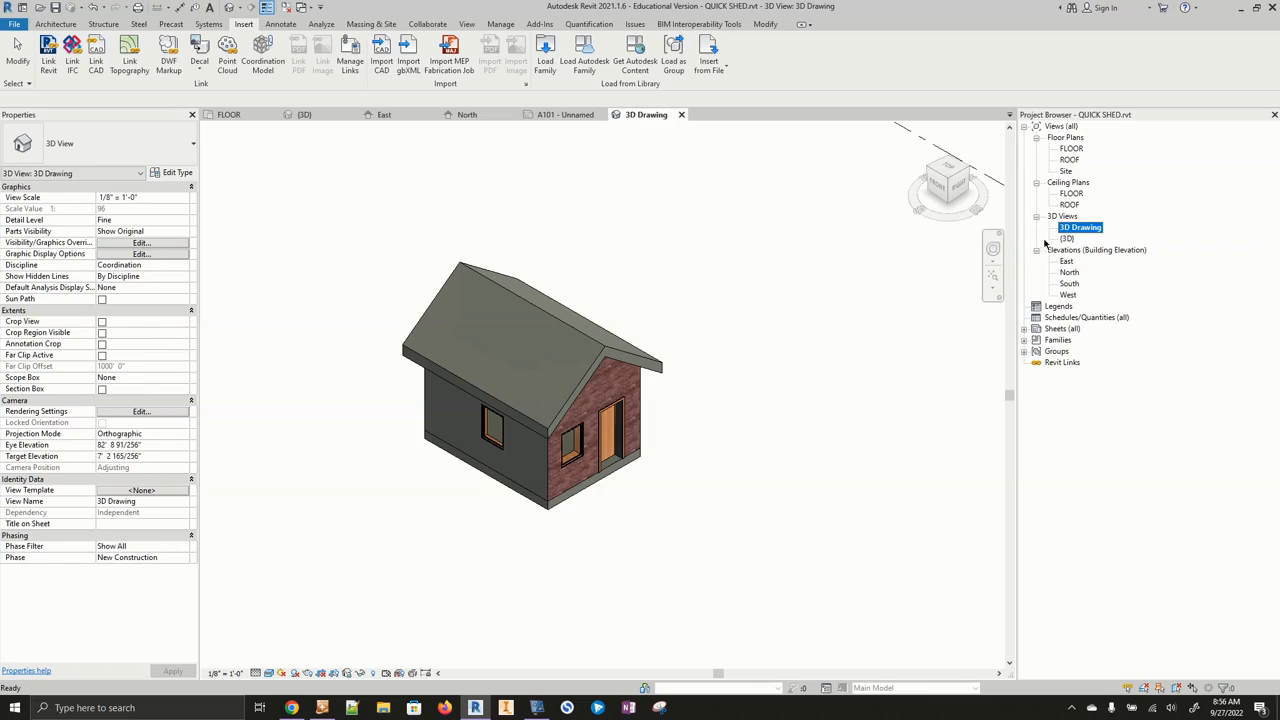
- Turn on cropping and make the crop region visible in the 3D Drawing view
{"action": "left_click", "coordinate": [324, 677]}
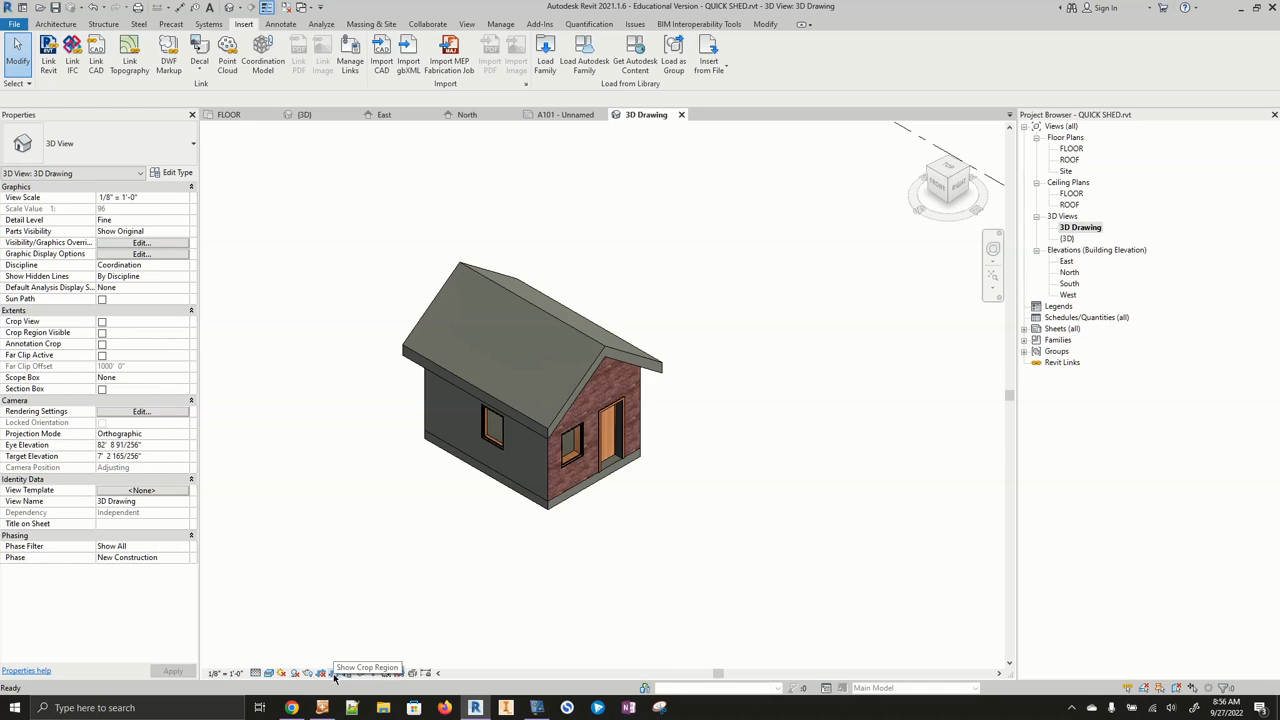
{"action": "left_click", "coordinate": [335, 677]}
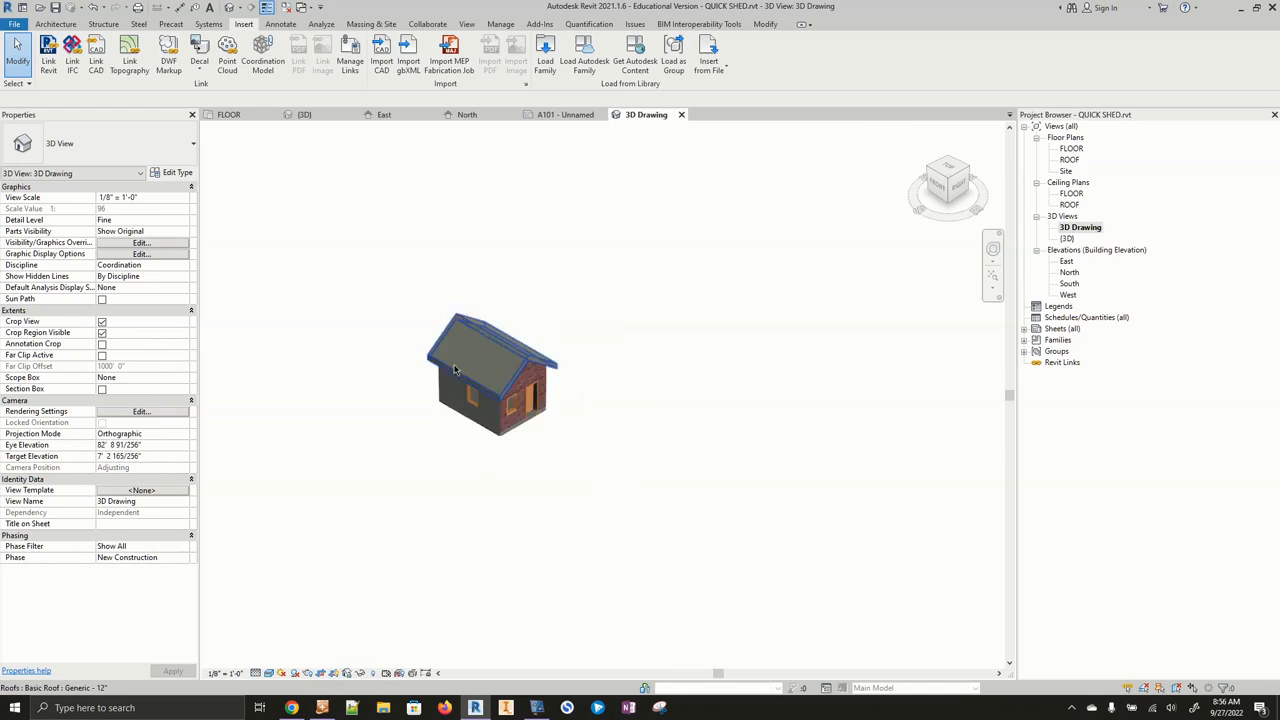
{"action": "scroll", "coordinate": [457, 368], "scroll_direction": "down", "scroll_amount": 2}
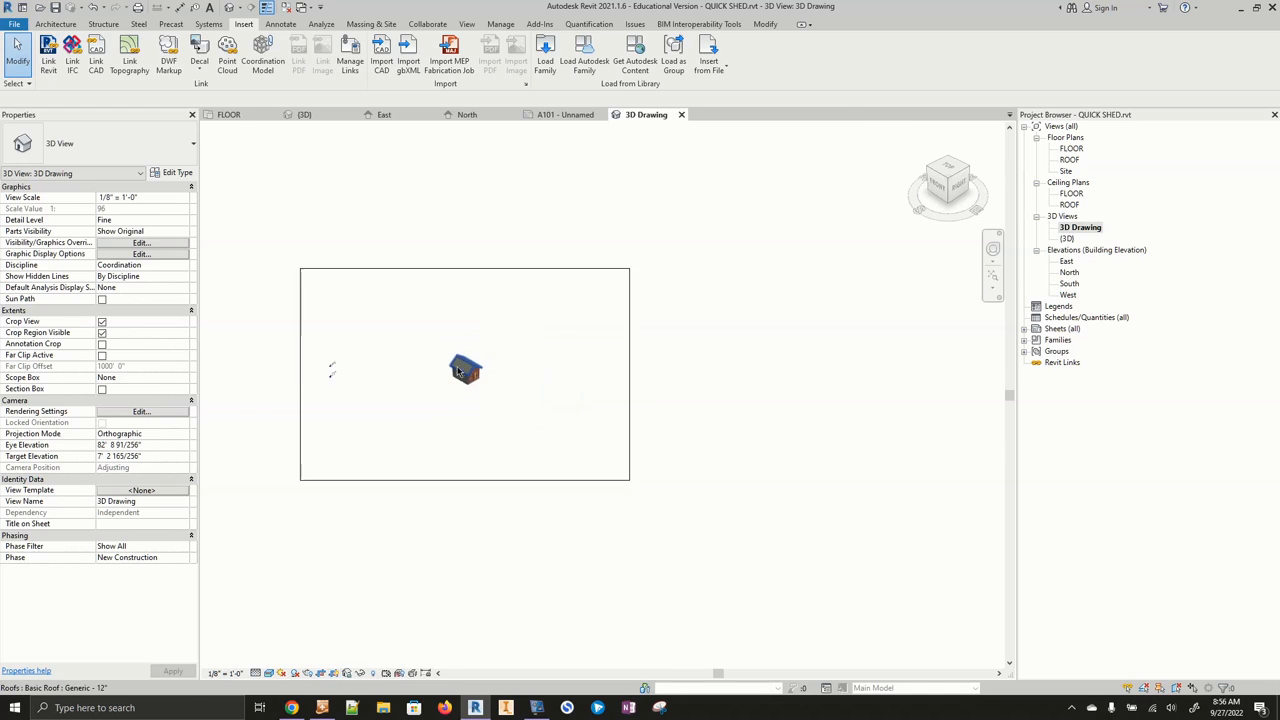
- Shrink the crop region's edges tightly around the shed model
{"action": "left_click", "coordinate": [466, 270]}
{"action": "left_click_drag", "start_coordinate": [465, 268], "coordinate": [452, 348]}
{"action": "left_click_drag", "start_coordinate": [465, 480], "coordinate": [466, 390]}
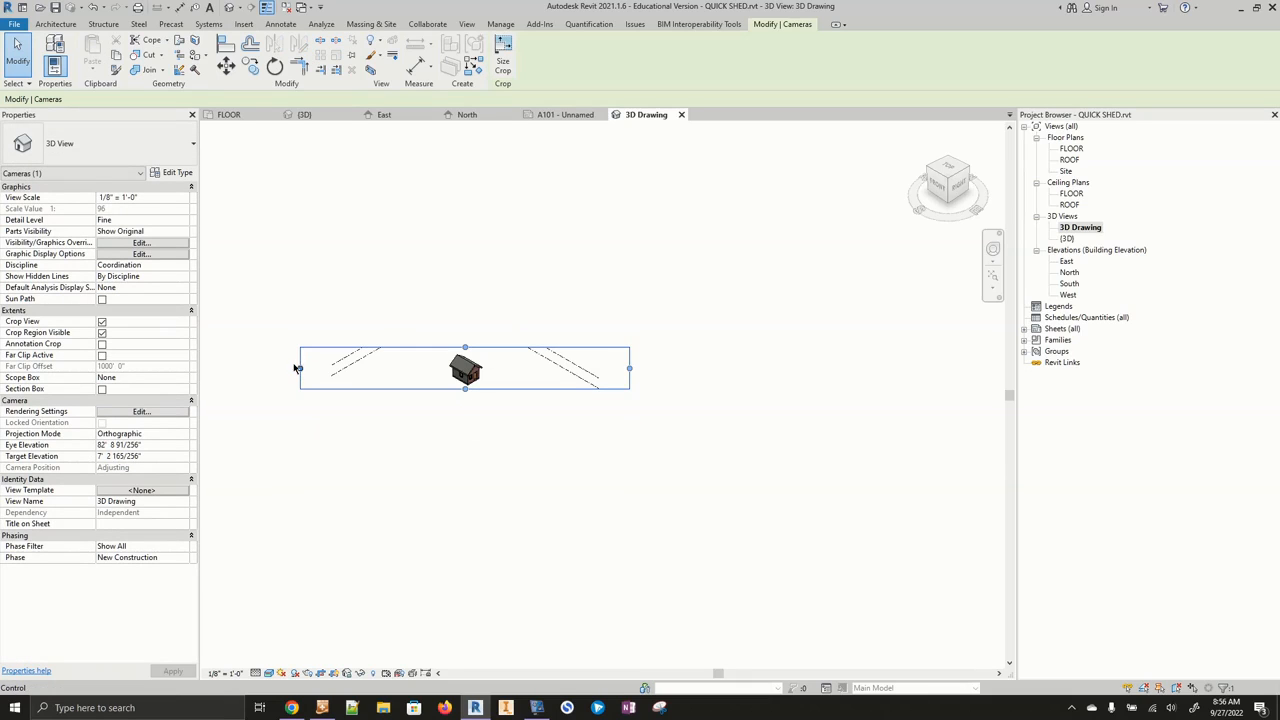
{"action": "left_click_drag", "start_coordinate": [302, 370], "coordinate": [443, 371]}
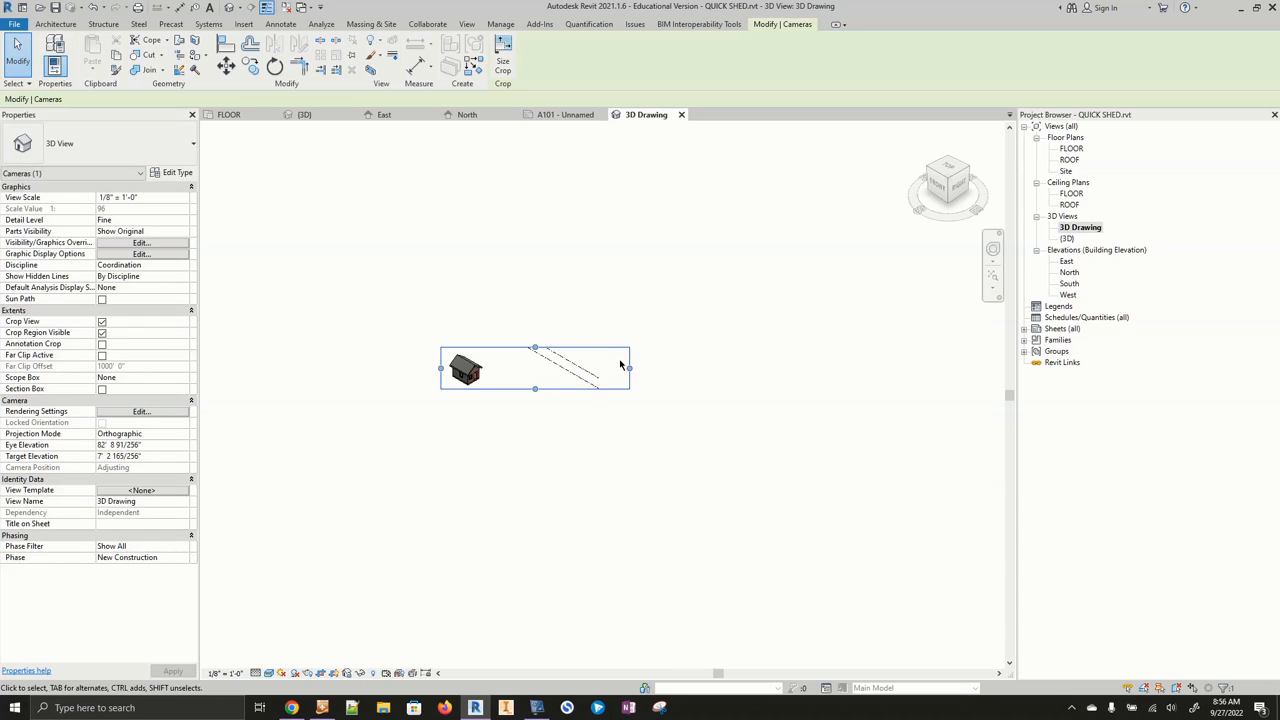
{"action": "left_click_drag", "start_coordinate": [629, 370], "coordinate": [465, 350]}
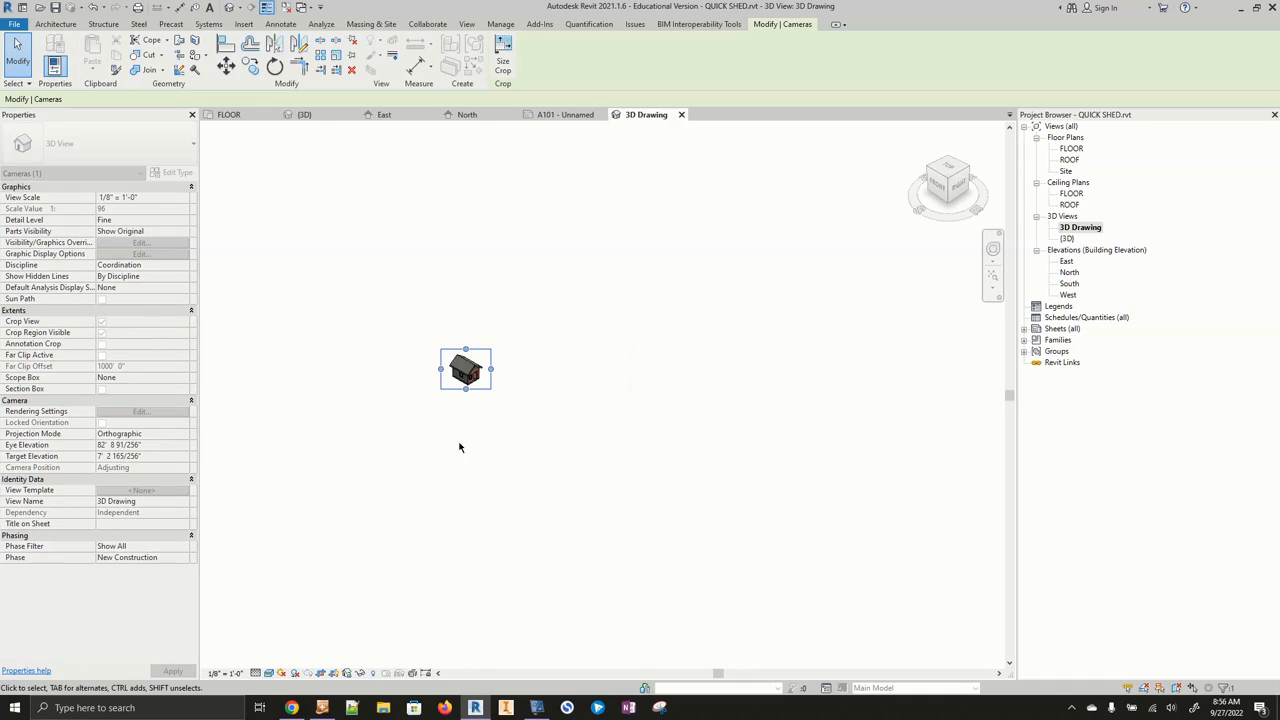
- Hide the crop region in the 3D Drawing view and open sheet A101 - Unnamed
{"action": "left_click", "coordinate": [335, 673]}
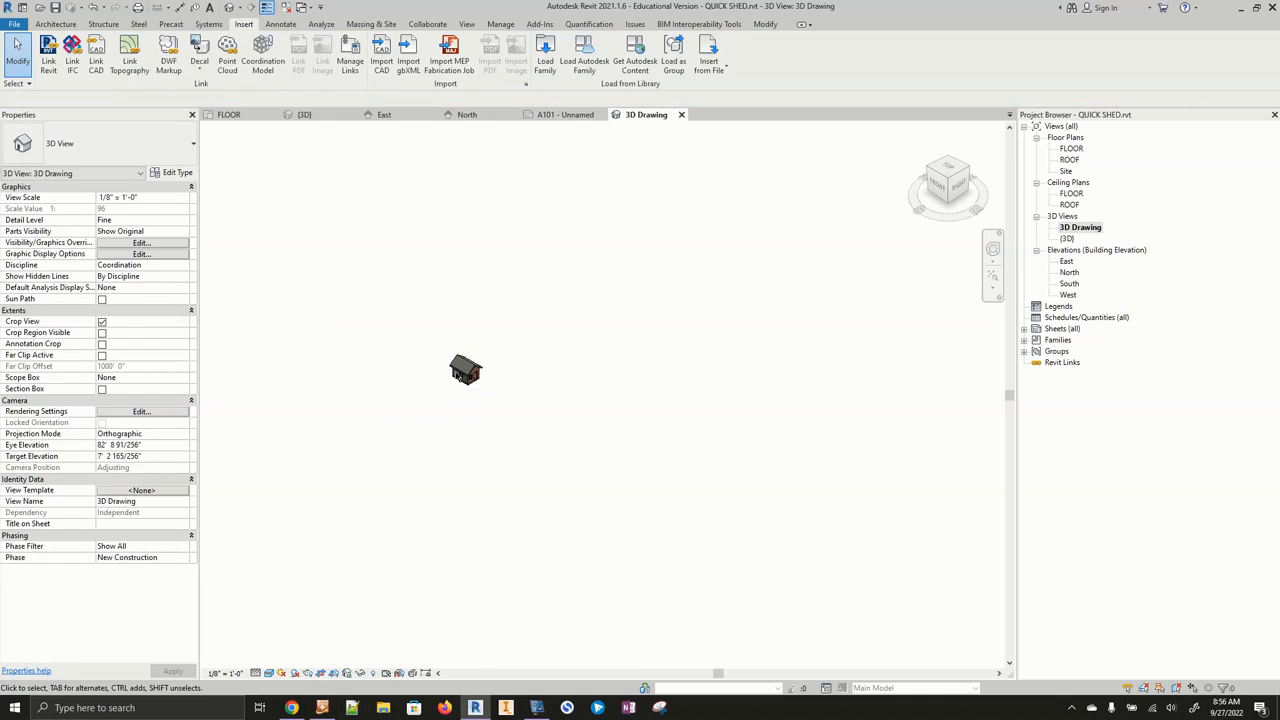
{"action": "left_click", "coordinate": [1062, 329]}
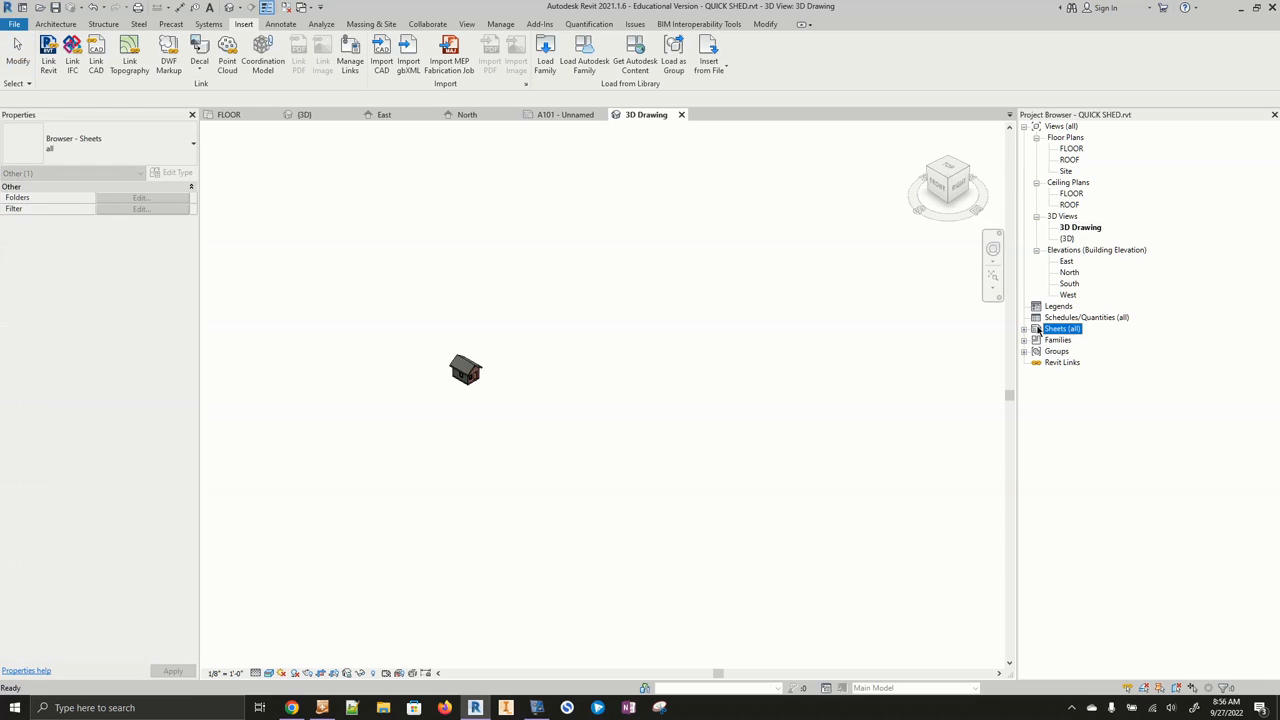
{"action": "left_click", "coordinate": [1024, 330]}
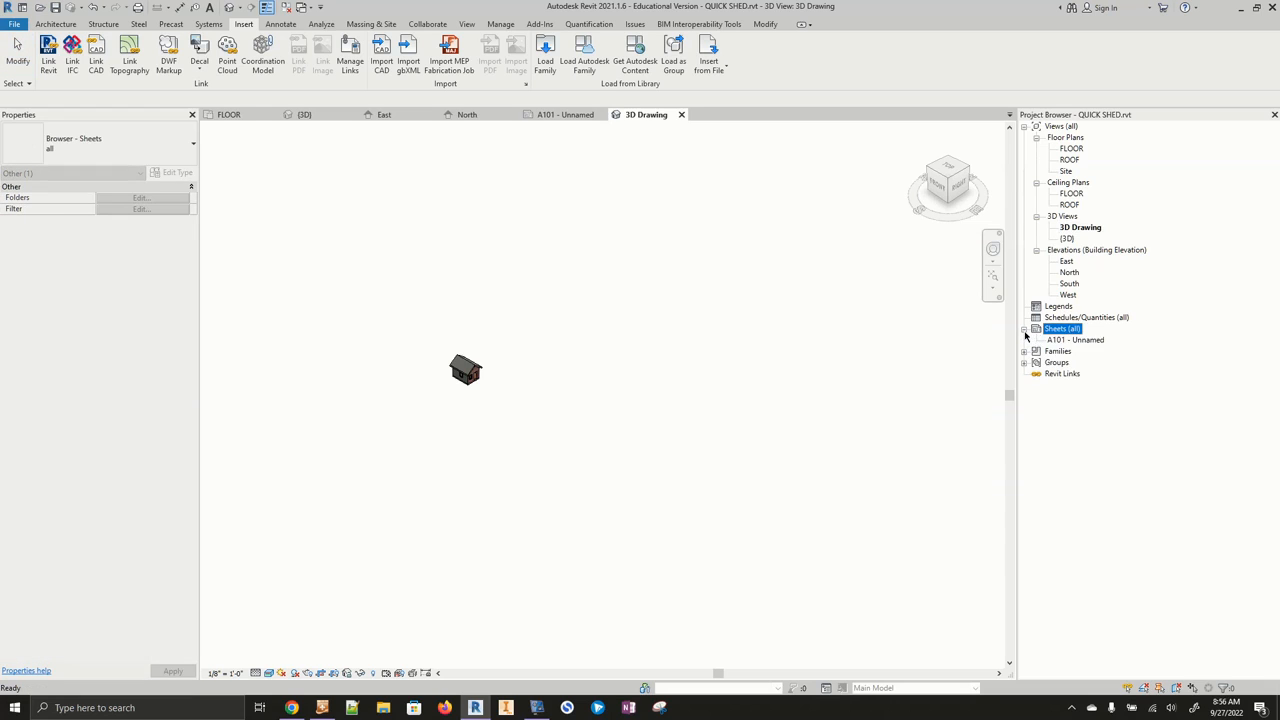
{"action": "double_click", "coordinate": [1076, 341]}
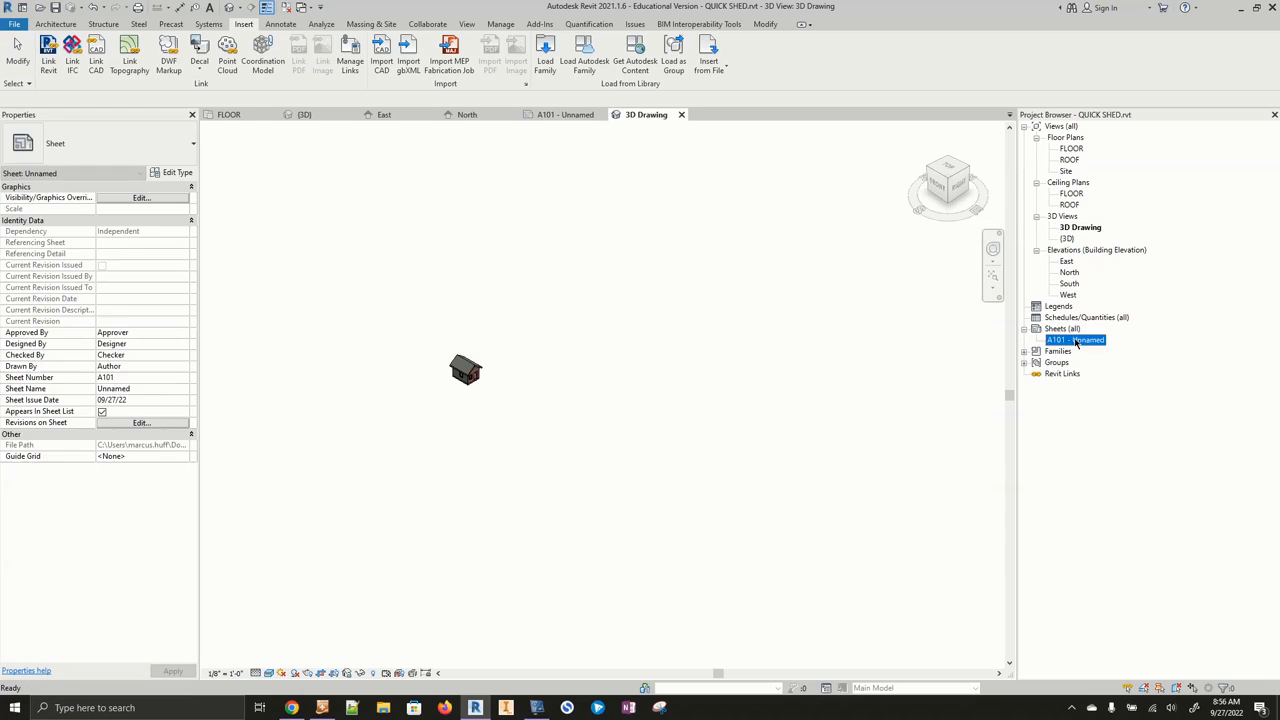
- Place the 3D Drawing view on the sheet near its upper-right corner
{"action": "left_click", "coordinate": [1080, 228]}
{"action": "left_click_drag", "start_coordinate": [848, 247], "coordinate": [819, 242]}
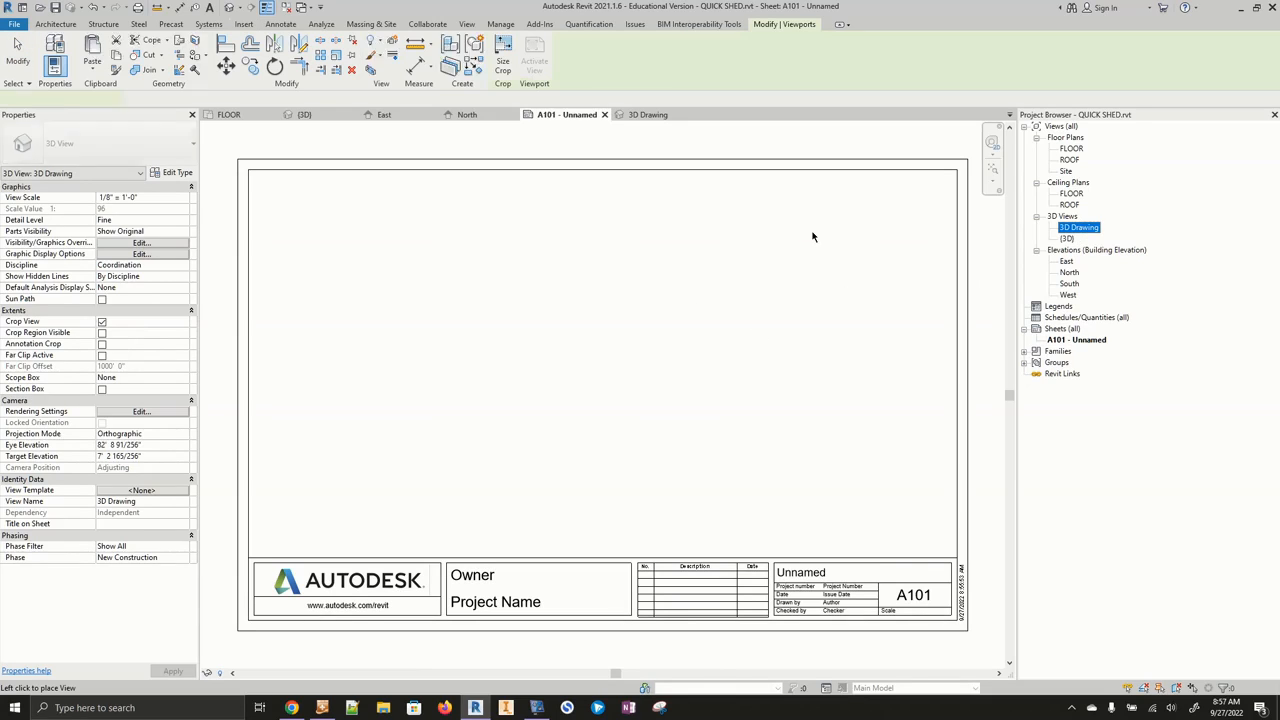
{"action": "left_click", "coordinate": [822, 275]}
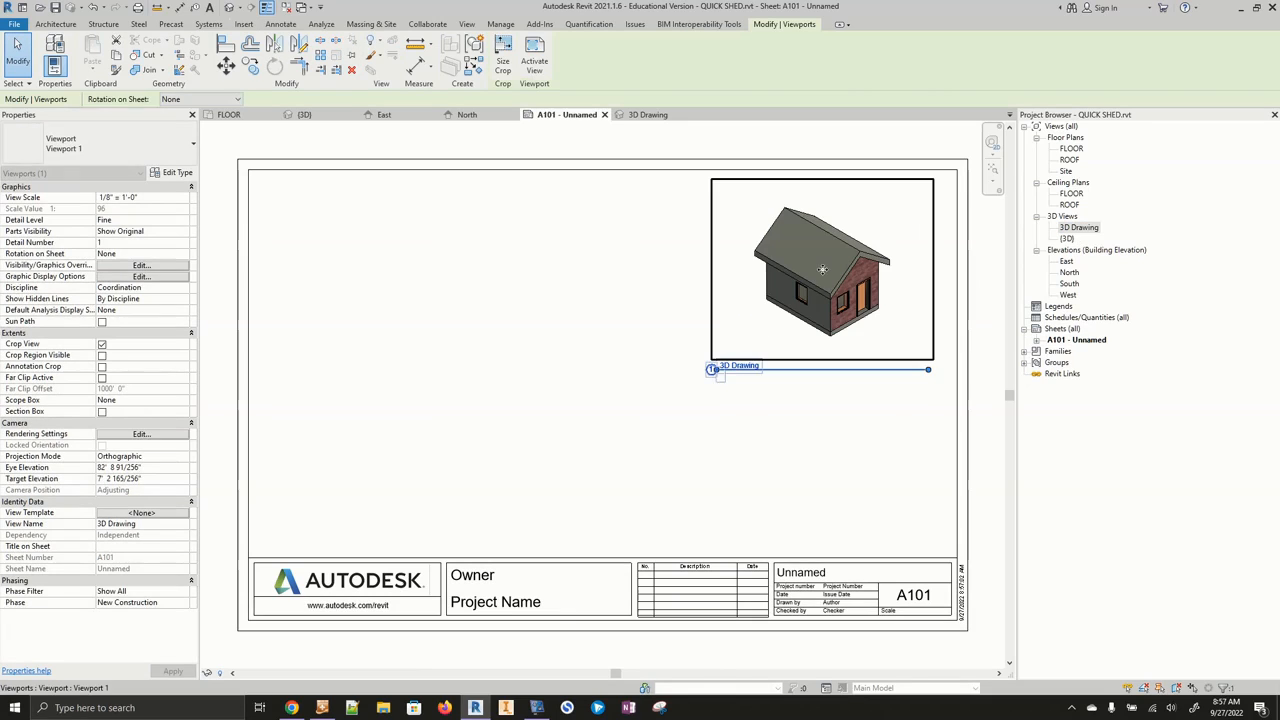
{"action": "left_click", "coordinate": [830, 441]}
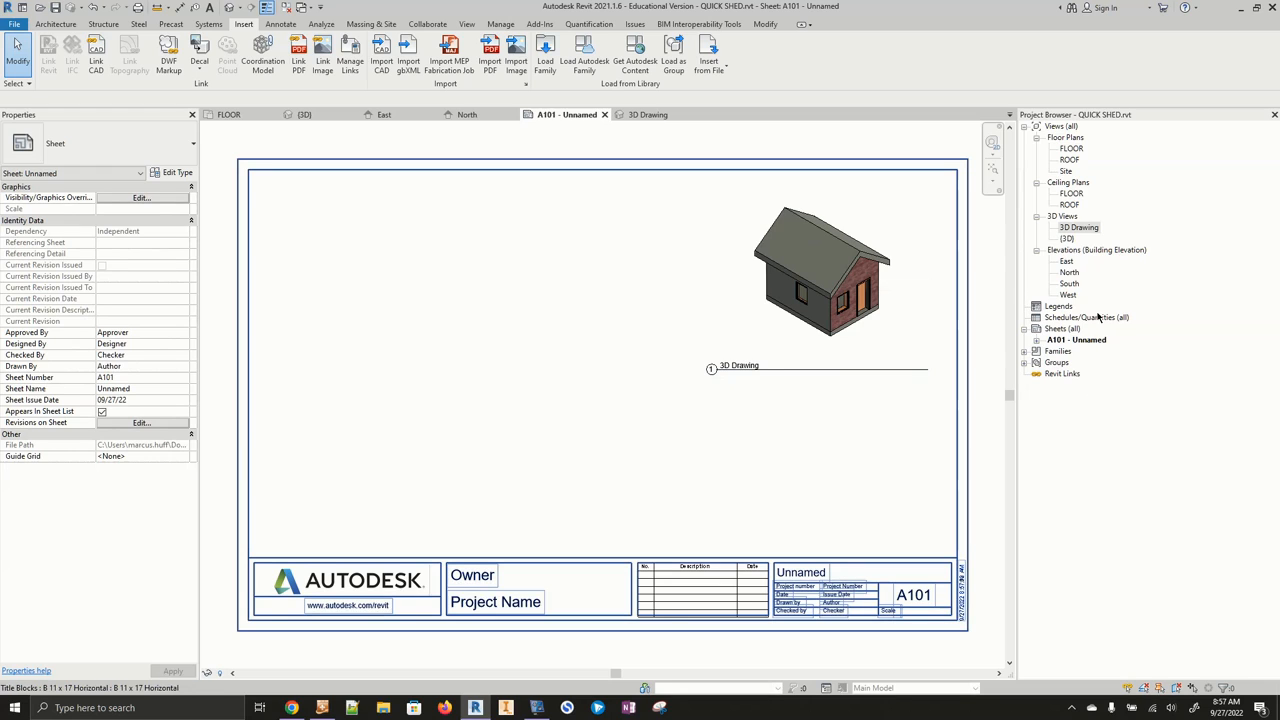
- Duplicate the FLOOR floor plan view
{"action": "right_click", "coordinate": [1082, 148]}
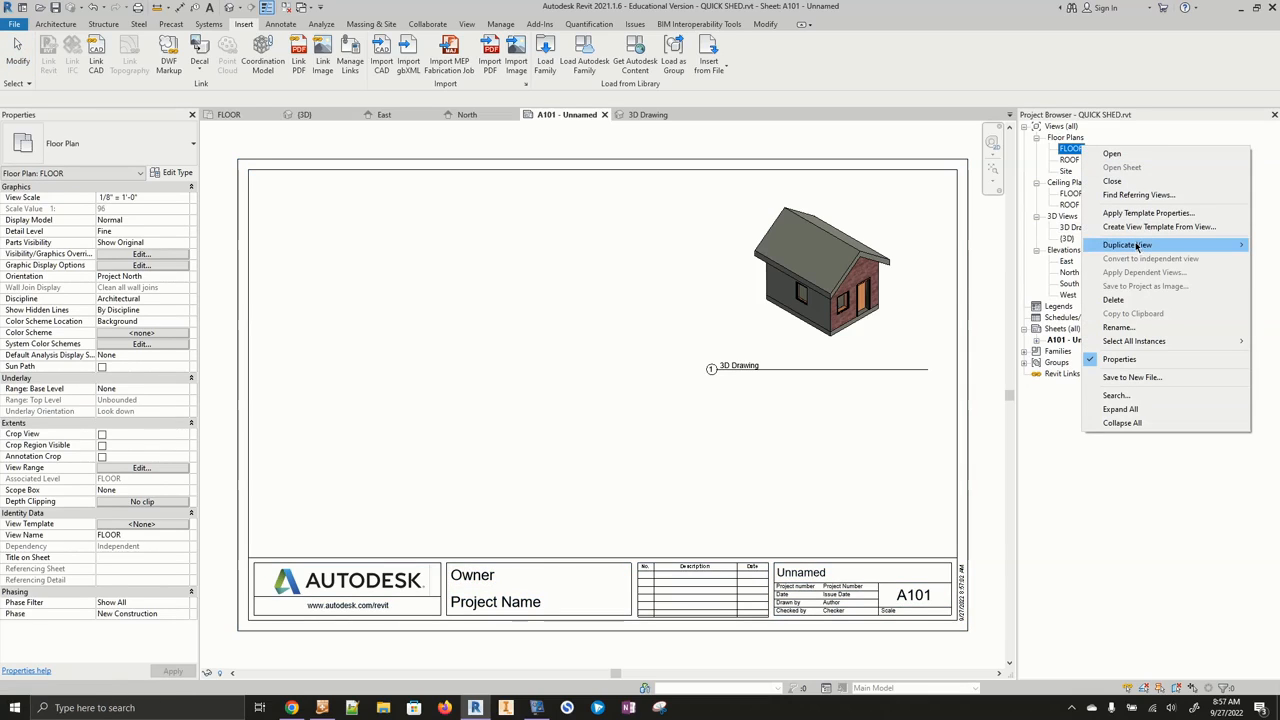
{"action": "mouse_move", "coordinate": [1136, 246]}
{"action": "left_click", "coordinate": [1046, 248]}
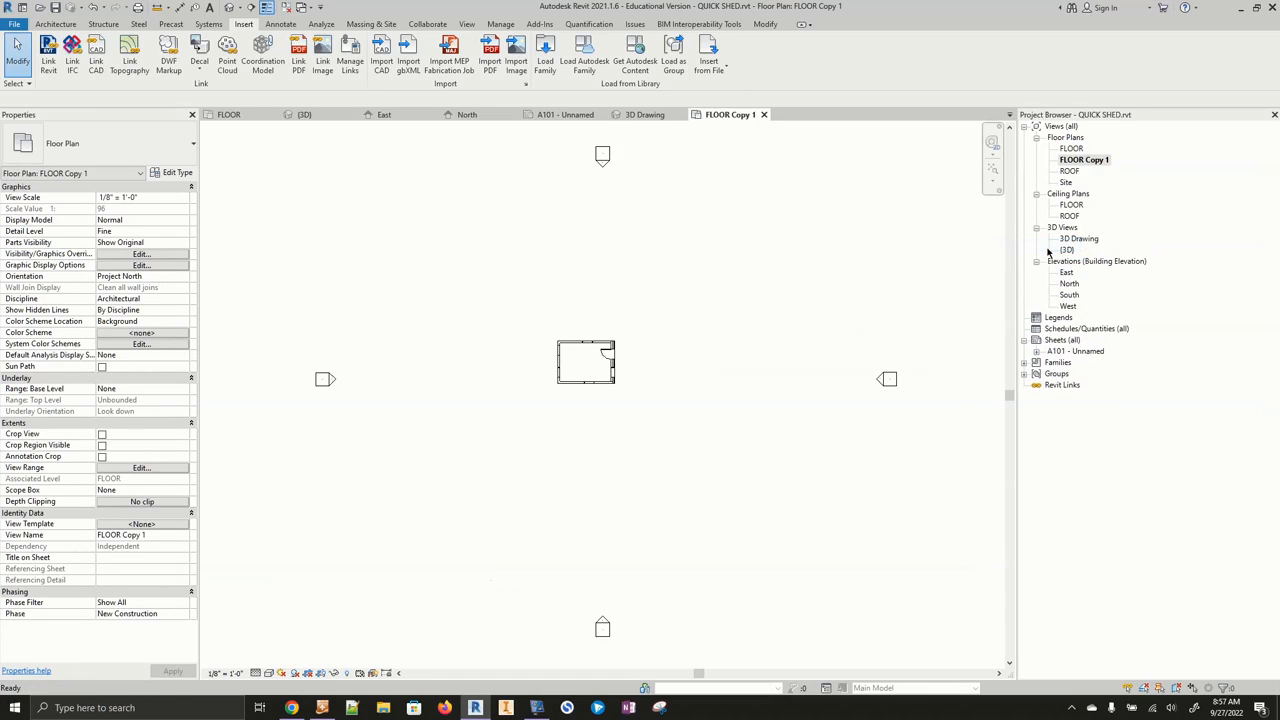
- Rename the duplicated floor plan as FLOOR Drawing
{"action": "right_click", "coordinate": [1091, 160]}
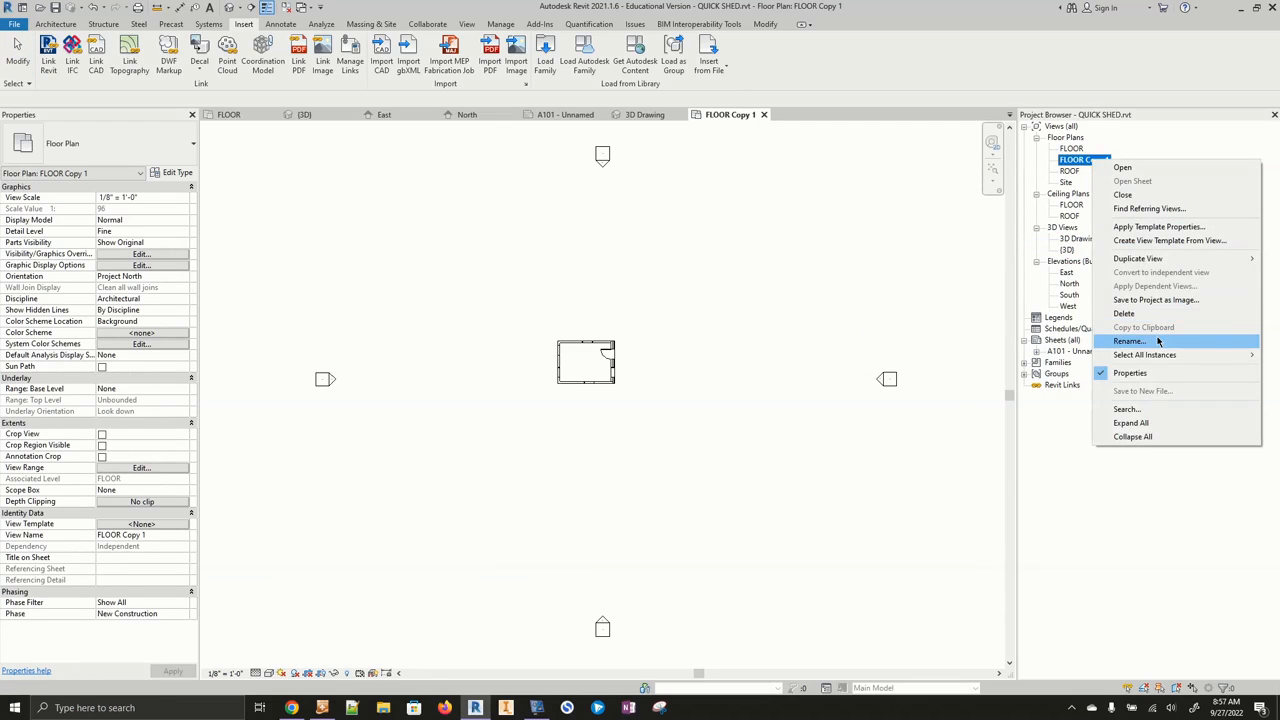
{"action": "left_click", "coordinate": [1135, 341]}
{"action": "left_click", "coordinate": [1098, 165]}
{"action": "left_click_drag", "start_coordinate": [1086, 160], "coordinate": [1126, 170]}
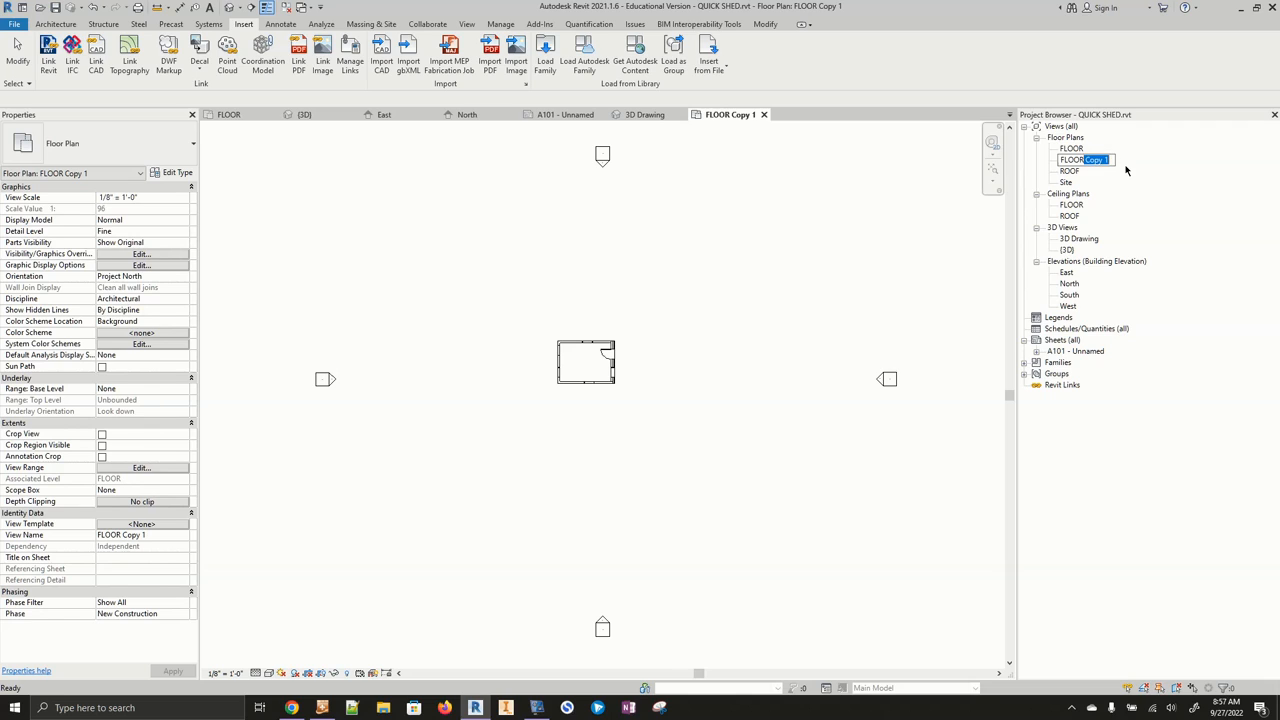
{"action": "type", "text": "Drawing"}
{"action": "key", "text": "Return"}
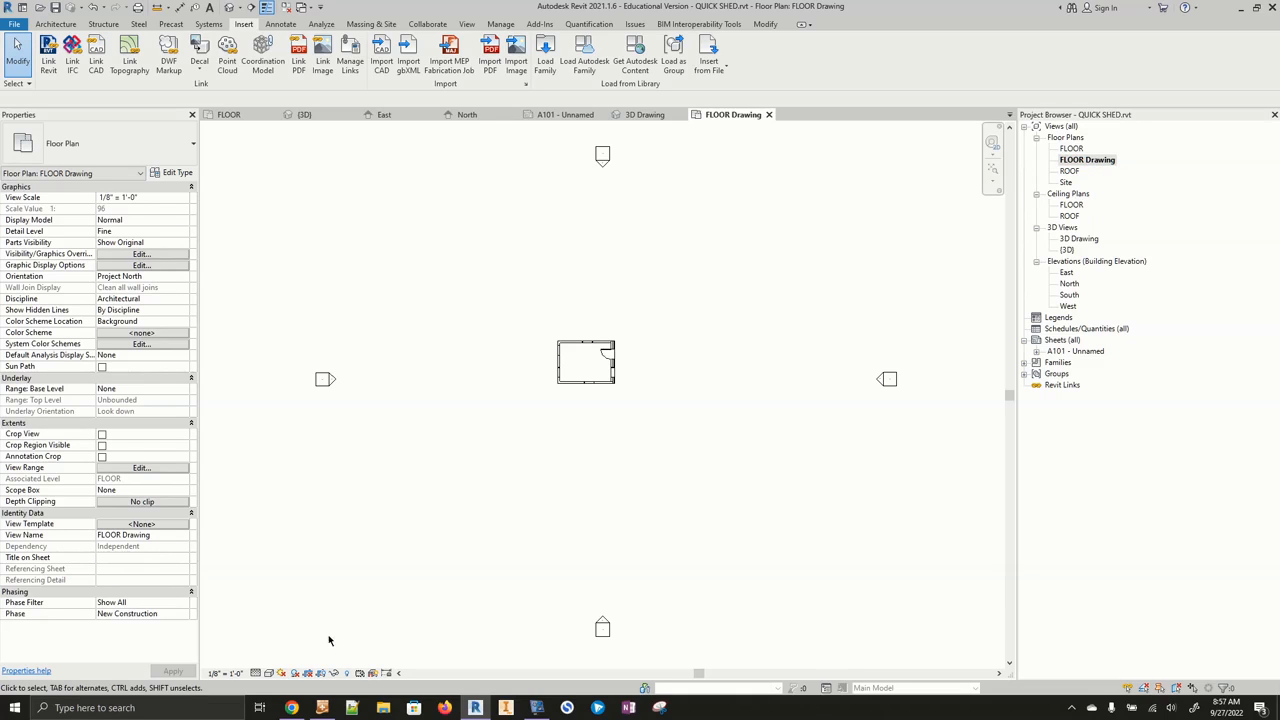
- Turn on cropping and make the crop region visible in the FLOOR Drawing view
{"action": "left_click", "coordinate": [308, 673]}
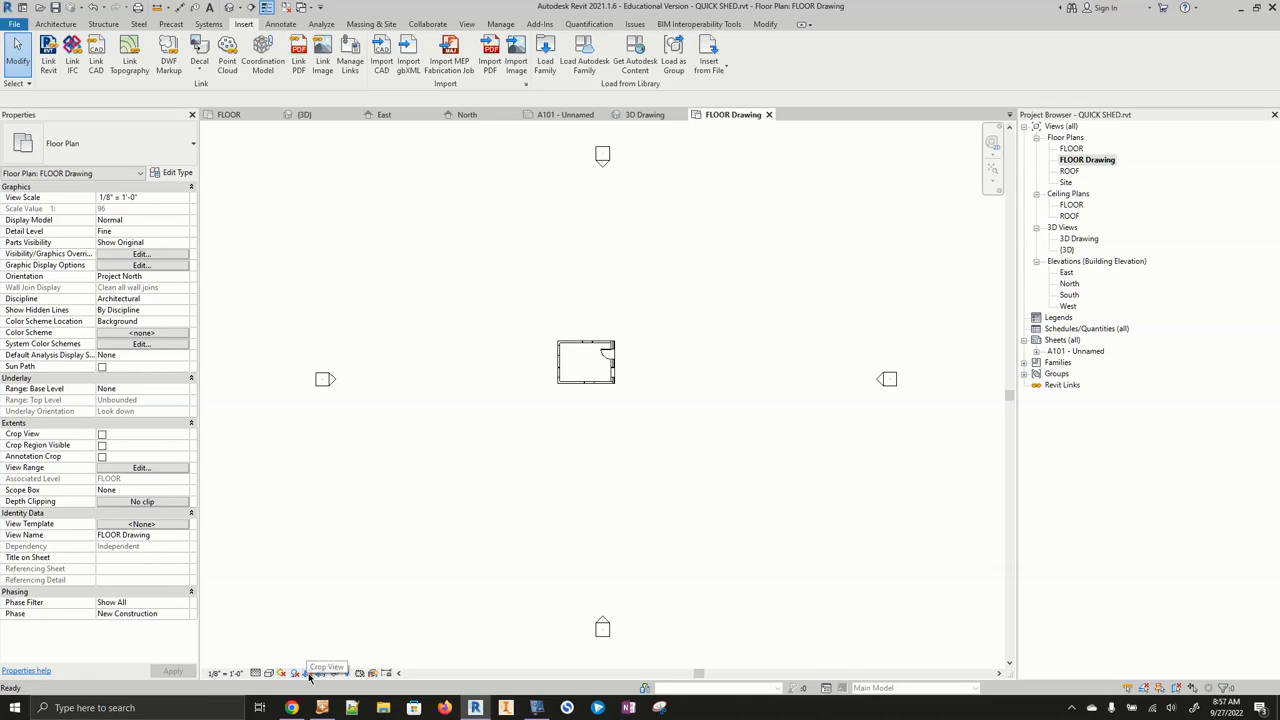
{"action": "left_click", "coordinate": [321, 673]}
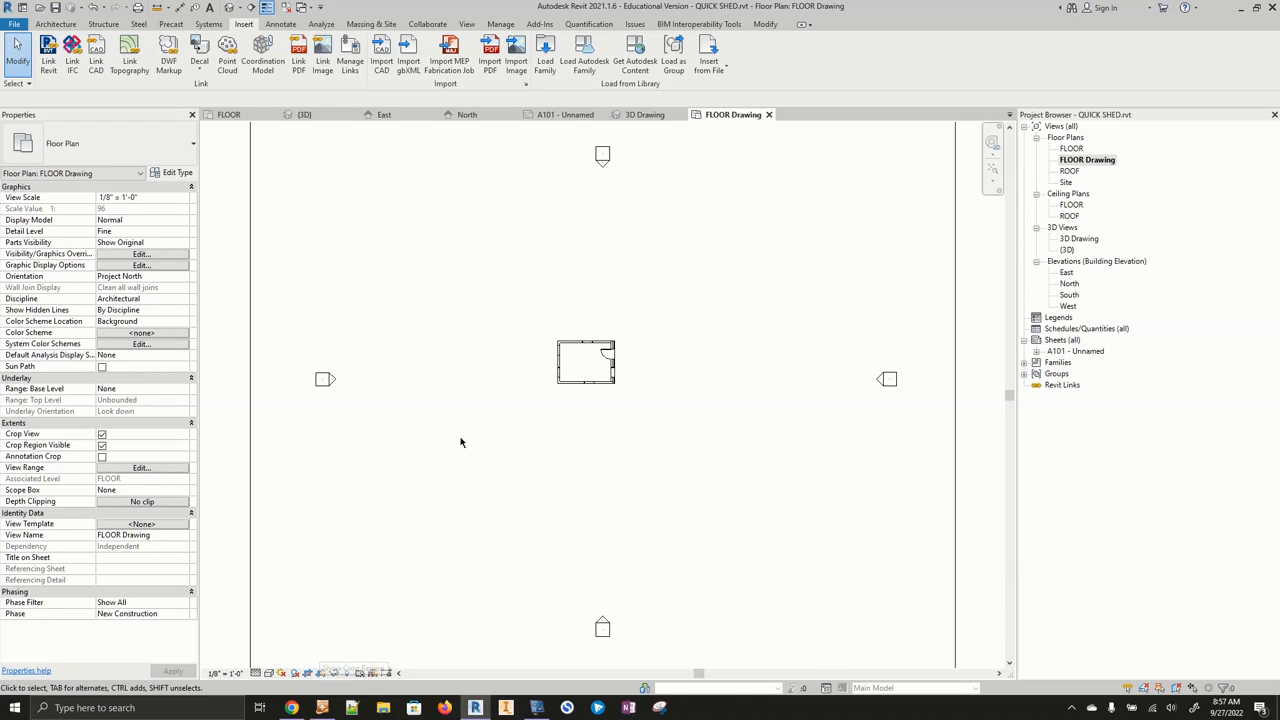
{"action": "scroll", "coordinate": [466, 438], "scroll_direction": "down", "scroll_amount": 2}
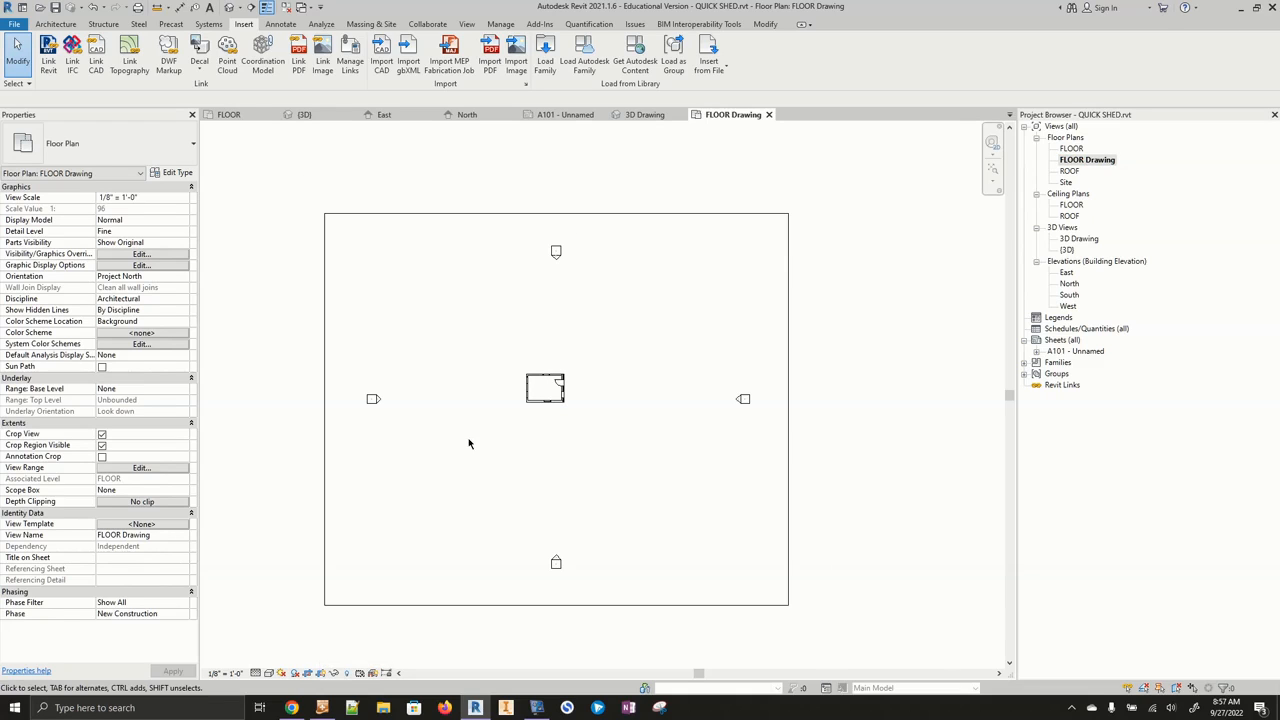
- Shrink the crop region's edges around the shed's floor plan
{"action": "left_click", "coordinate": [588, 214]}
{"action": "left_click_drag", "start_coordinate": [557, 216], "coordinate": [556, 363]}
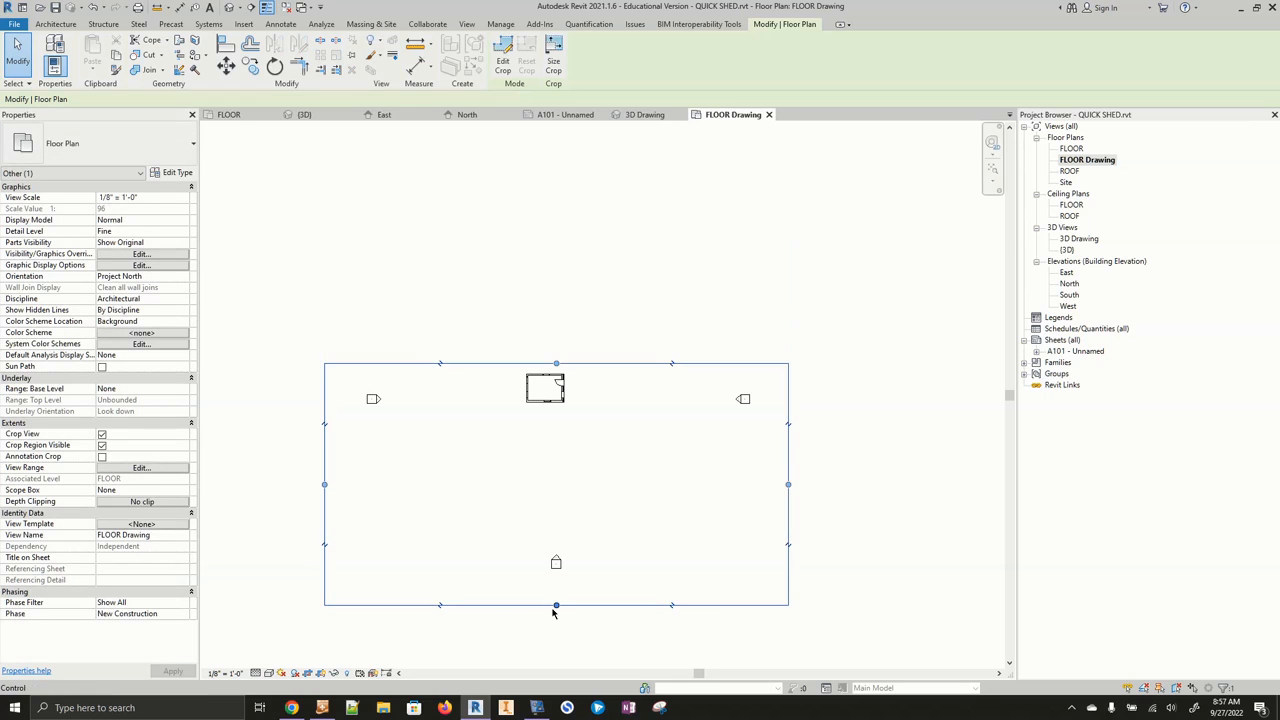
{"action": "left_click_drag", "start_coordinate": [557, 607], "coordinate": [558, 410]}
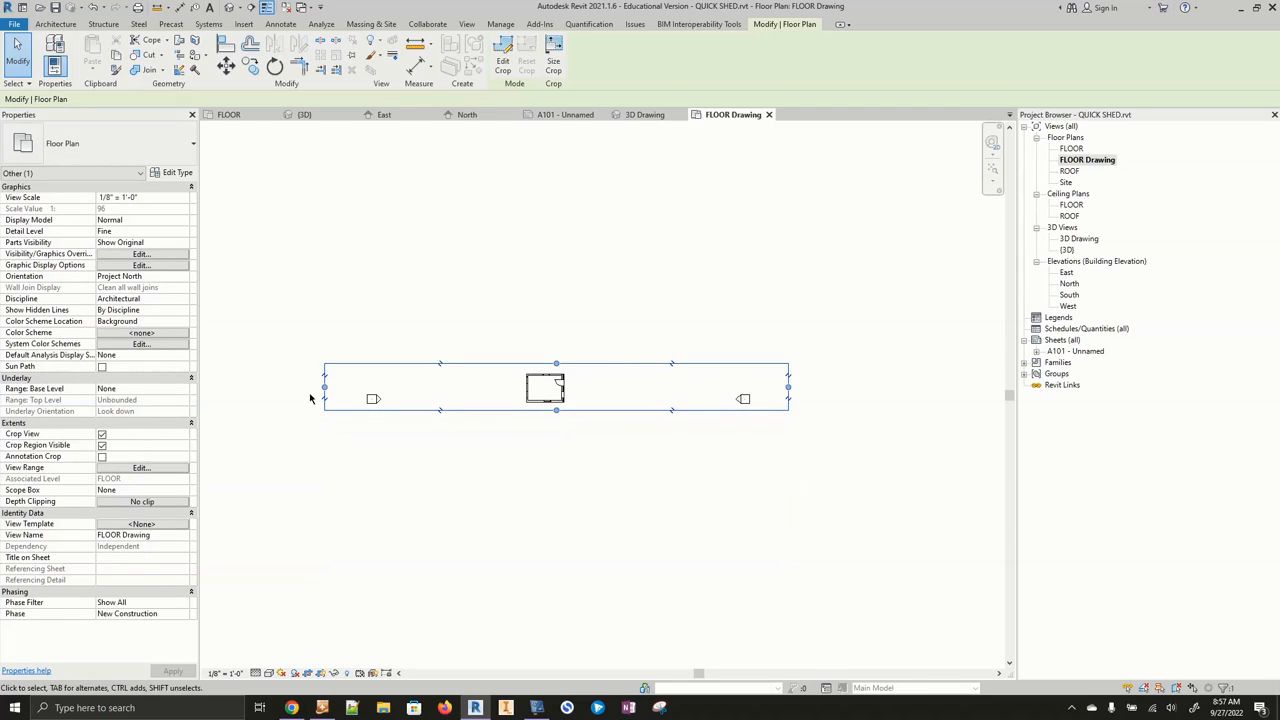
{"action": "left_click_drag", "start_coordinate": [324, 390], "coordinate": [473, 390]}
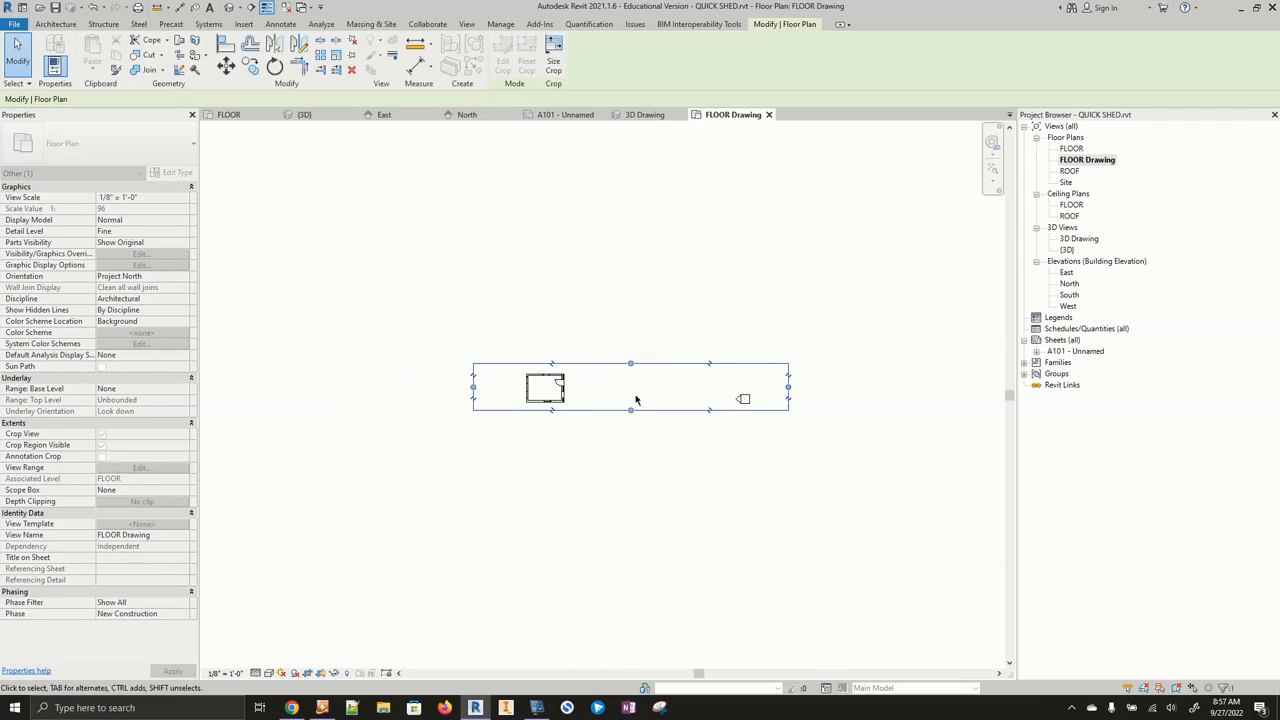
{"action": "left_click_drag", "start_coordinate": [789, 387], "coordinate": [619, 390]}
{"action": "left_click_drag", "start_coordinate": [545, 410], "coordinate": [545, 427]}
{"action": "left_click_drag", "start_coordinate": [546, 363], "coordinate": [547, 337]}
{"action": "scroll", "coordinate": [547, 378], "scroll_direction": "up", "scroll_amount": 4}
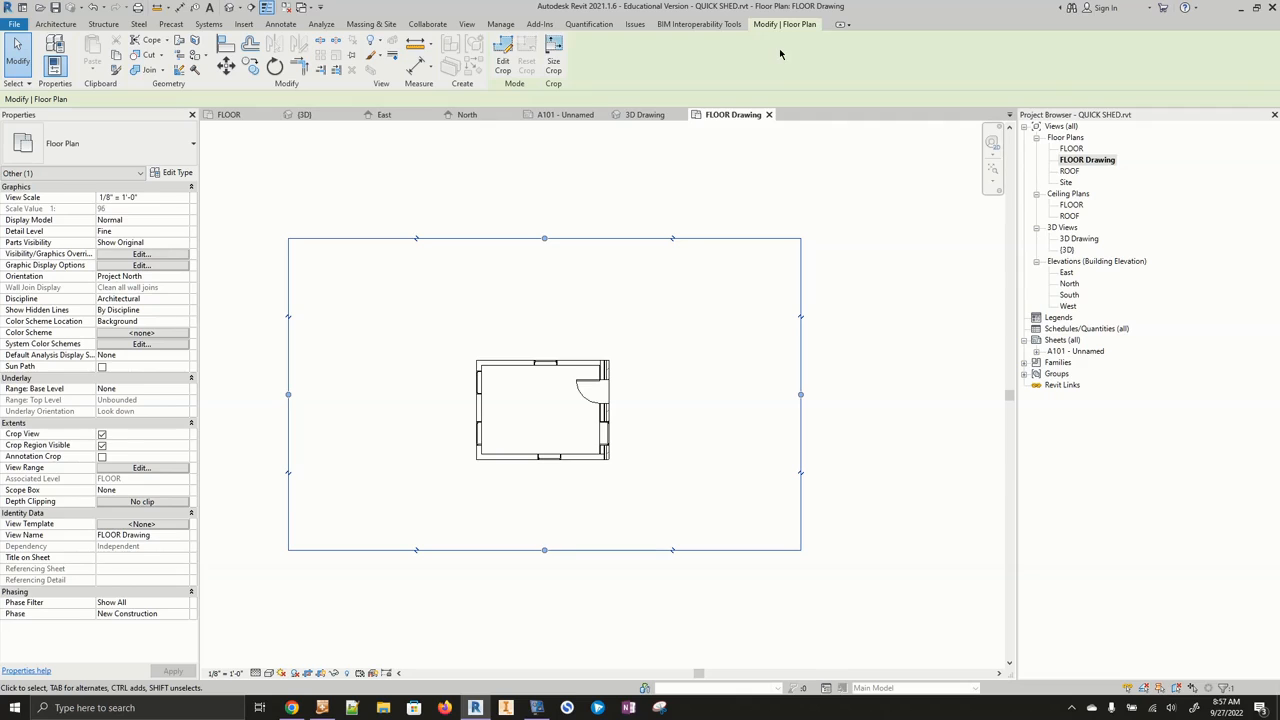
{"action": "key", "text": "Escape"}
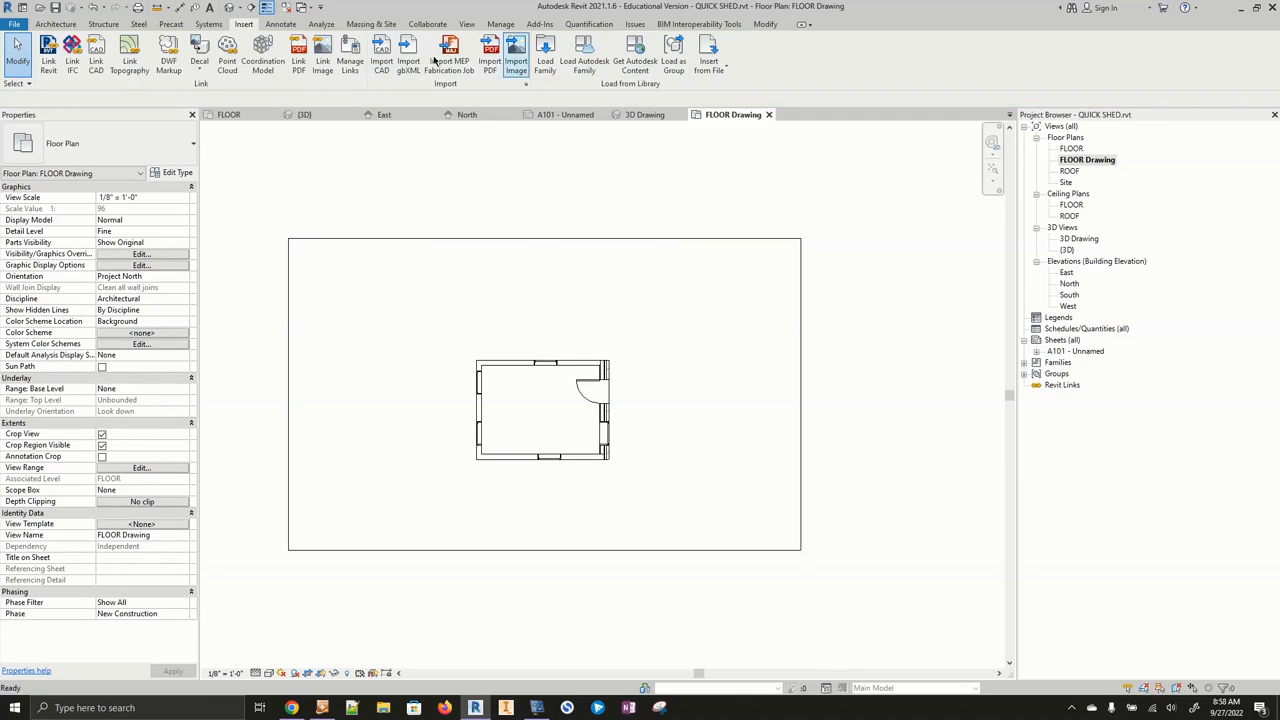
- Add an aligned dimension between the shed's top and bottom walls, placed left of the plan
{"action": "left_click", "coordinate": [282, 24]}
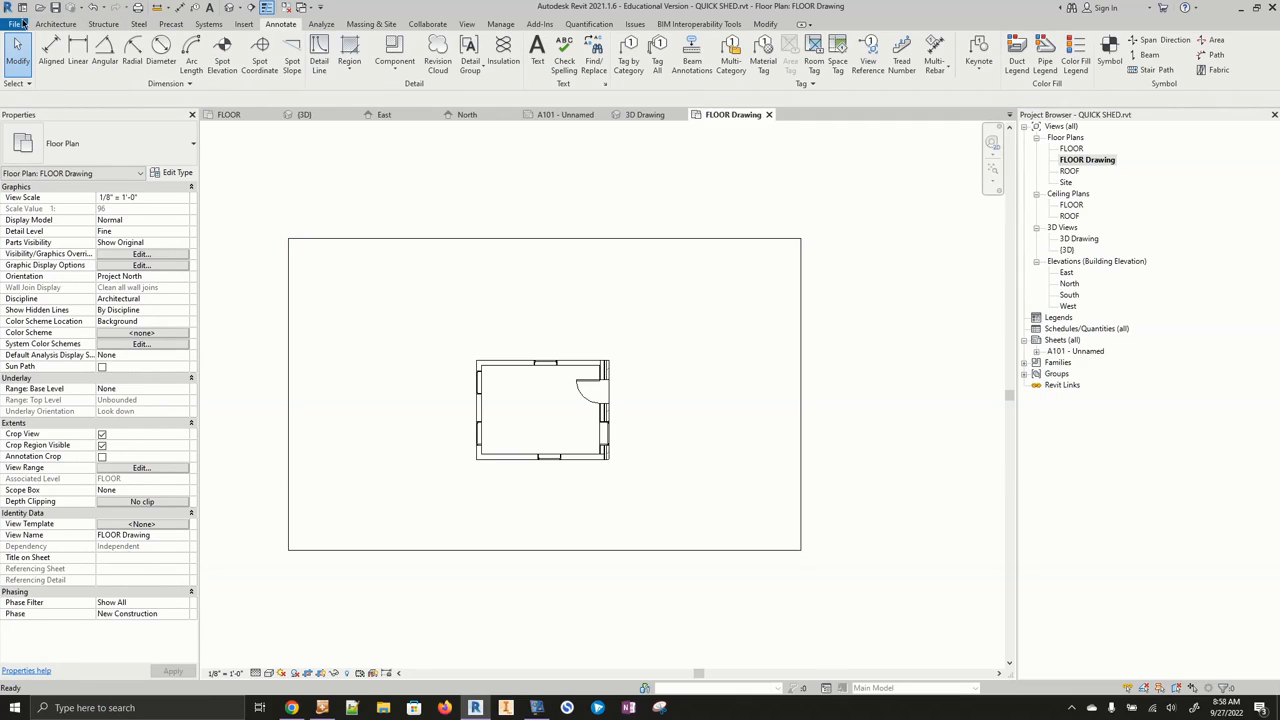
{"action": "left_click", "coordinate": [51, 50]}
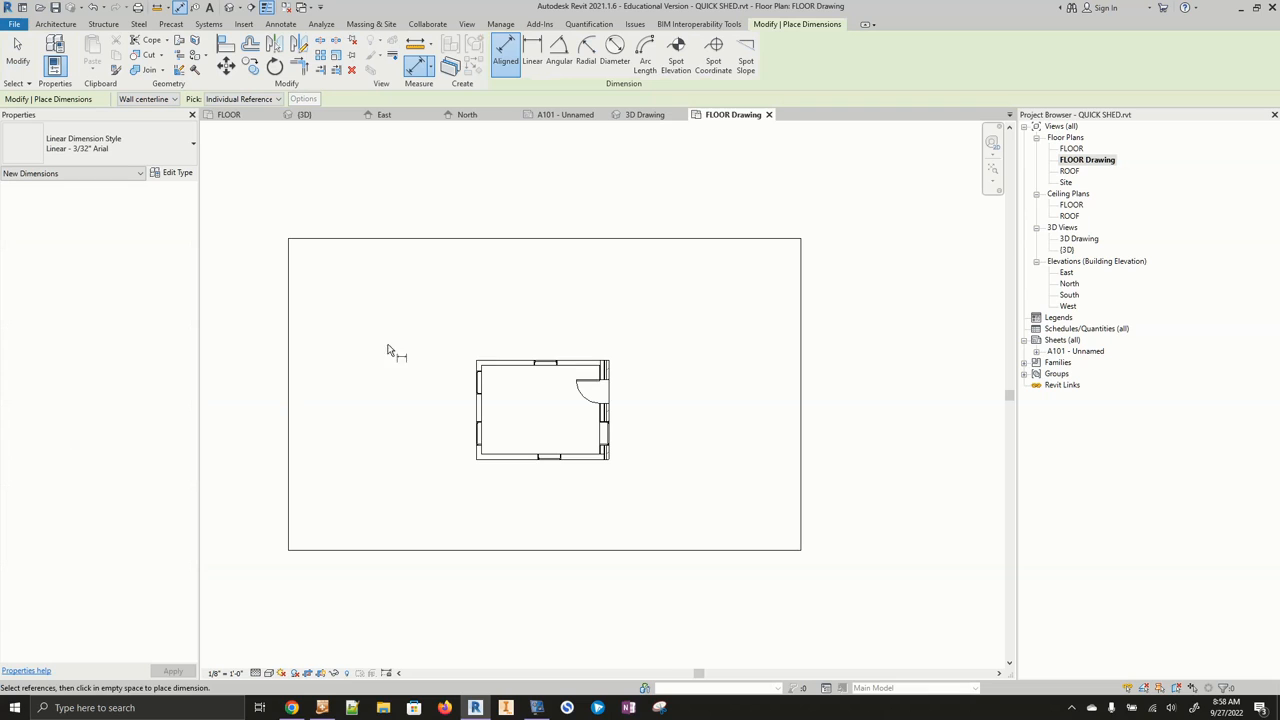
{"action": "left_click", "coordinate": [498, 366]}
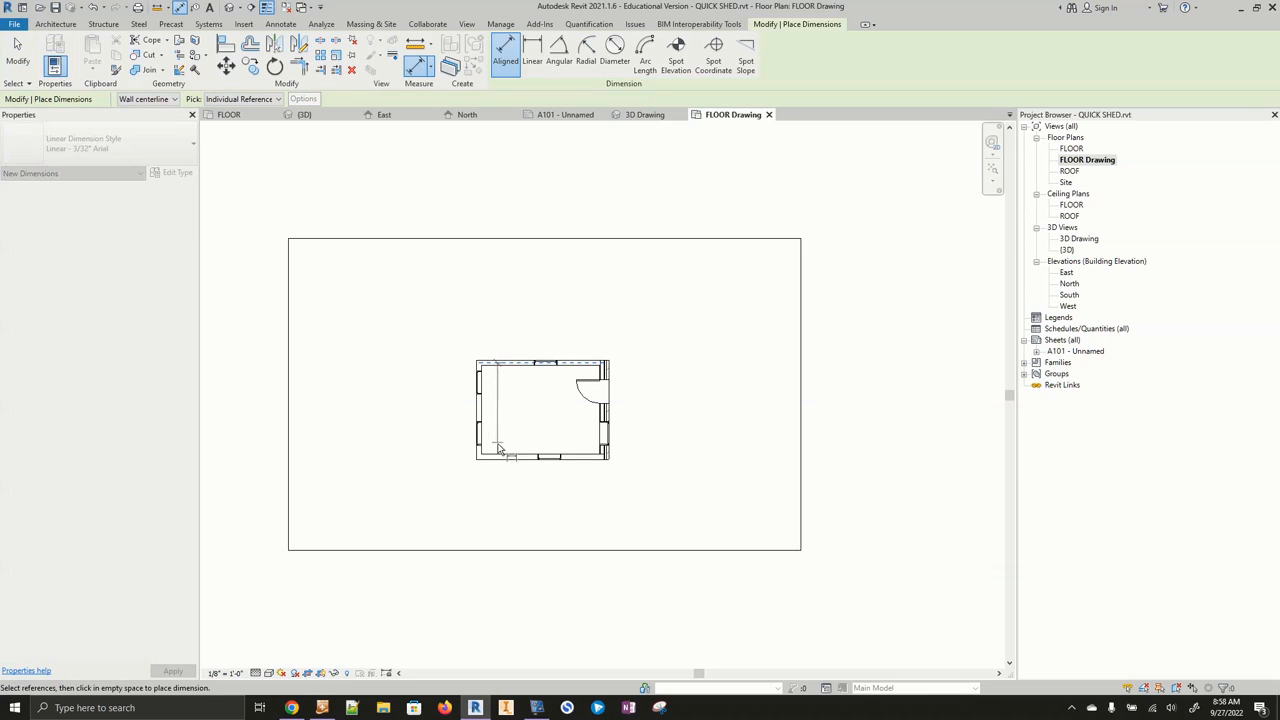
{"action": "left_click", "coordinate": [498, 459]}
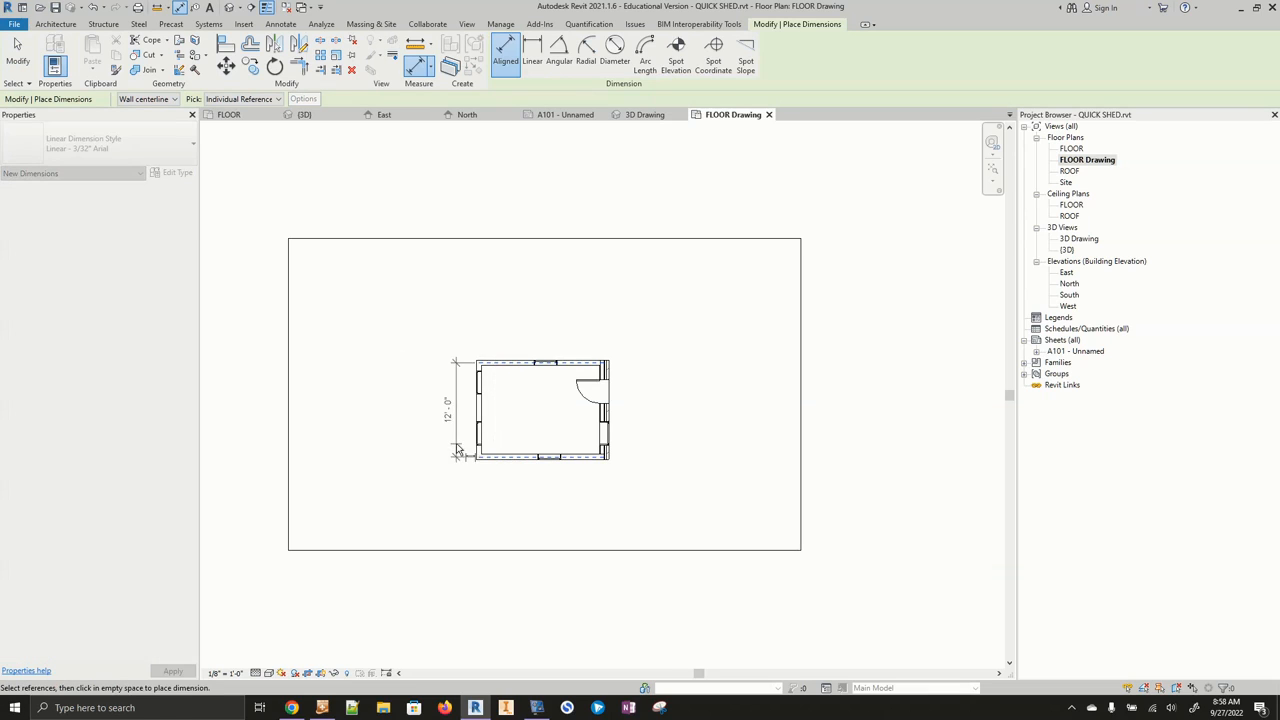
{"action": "left_click", "coordinate": [457, 451]}
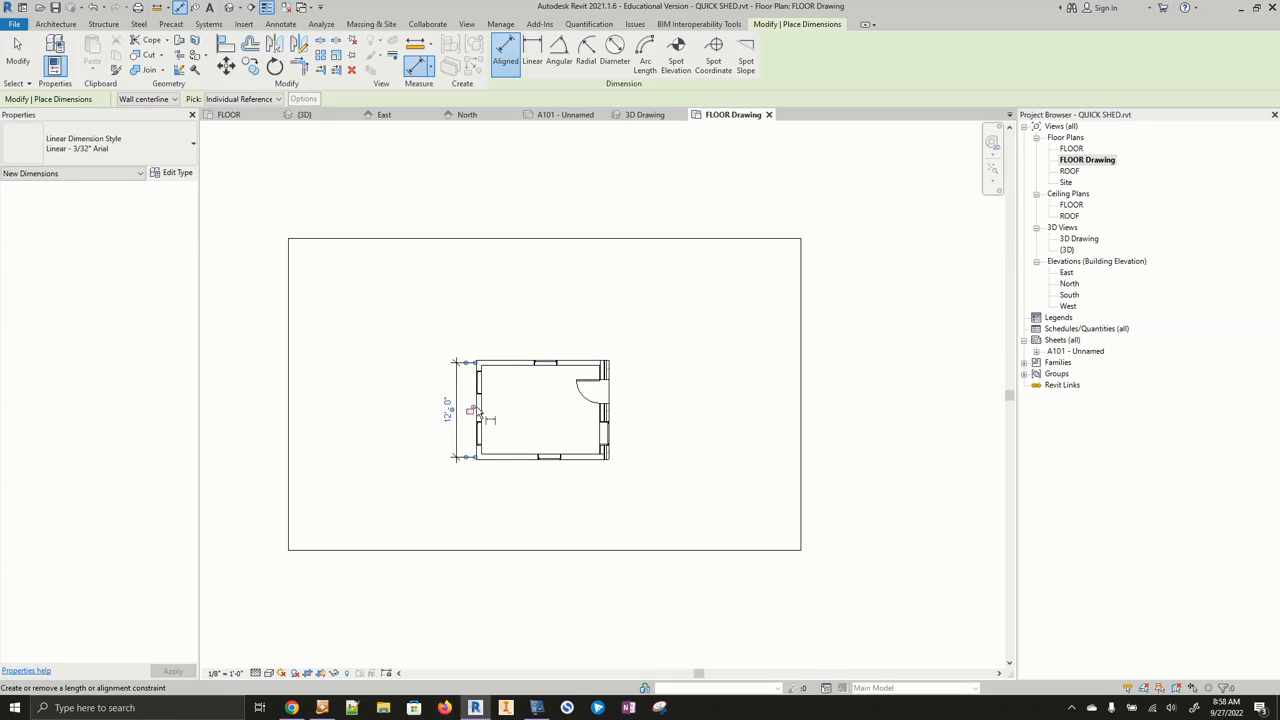
{"action": "left_click", "coordinate": [472, 409]}
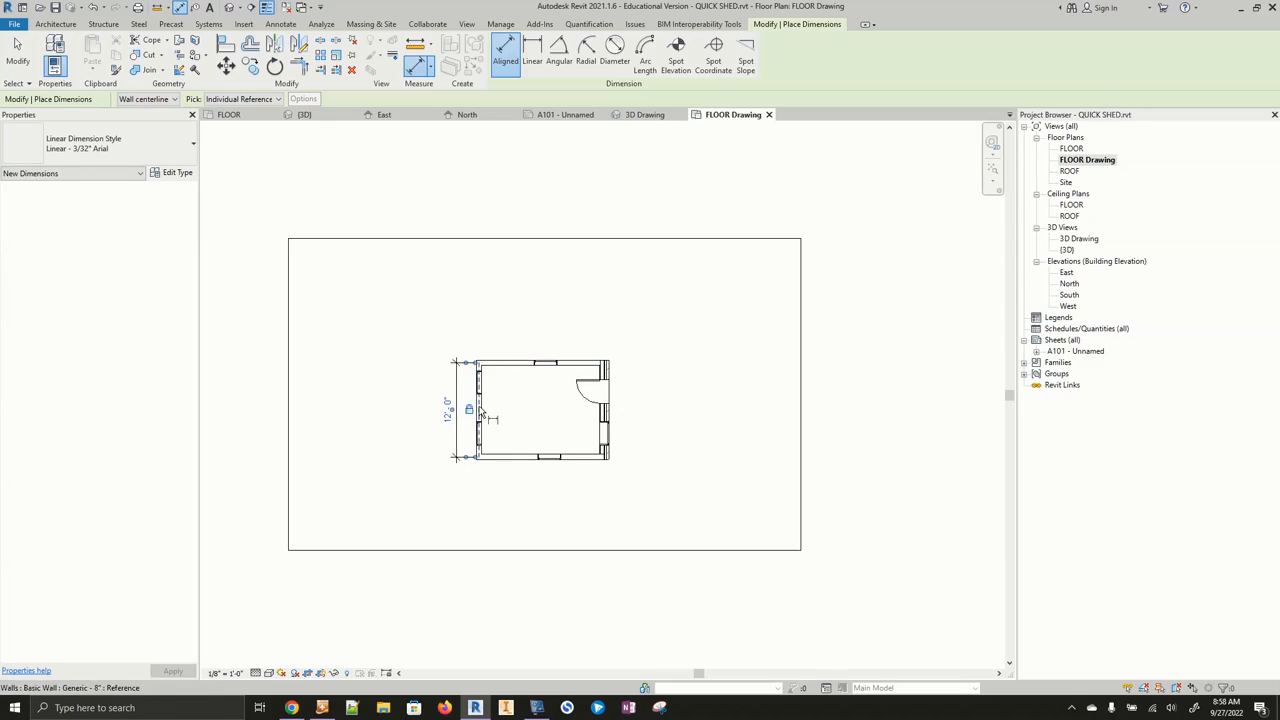
- Add an aligned dimension between the shed's left and right walls, placed above the plan
{"action": "left_click", "coordinate": [611, 374]}
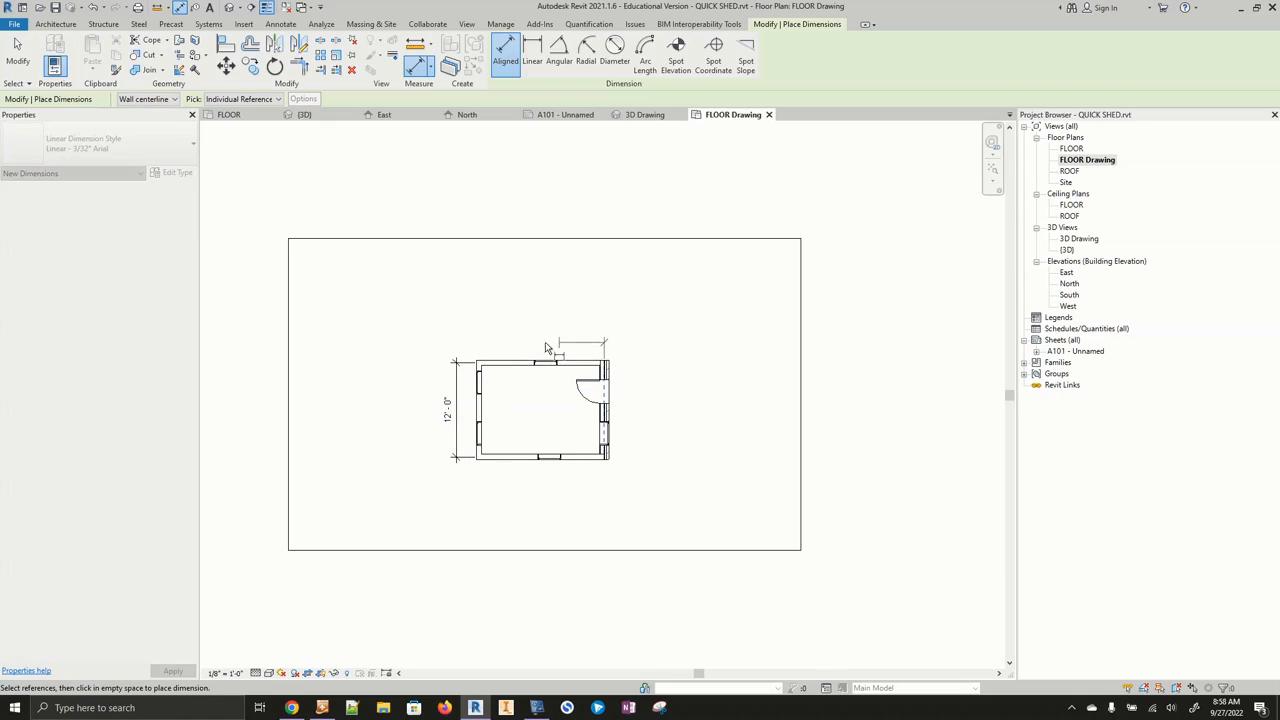
{"action": "left_click", "coordinate": [476, 362]}
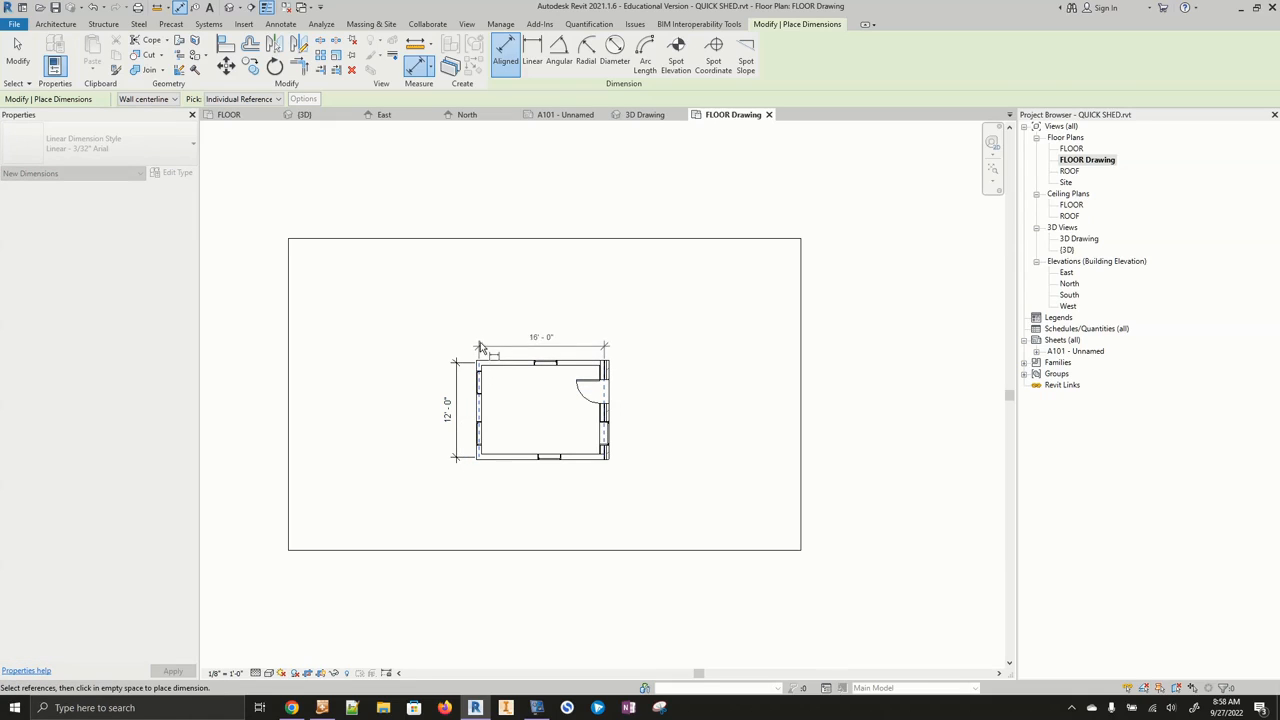
{"action": "left_click", "coordinate": [540, 341]}
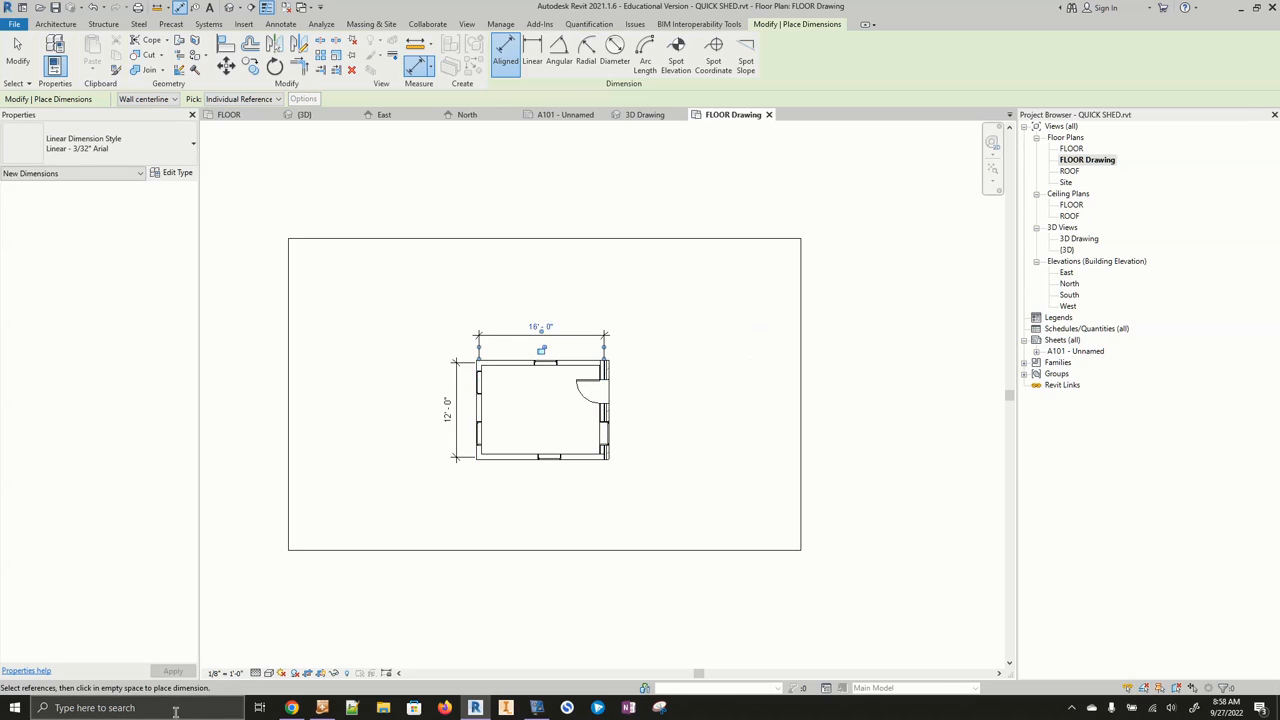
{"action": "left_click", "coordinate": [312, 674]}
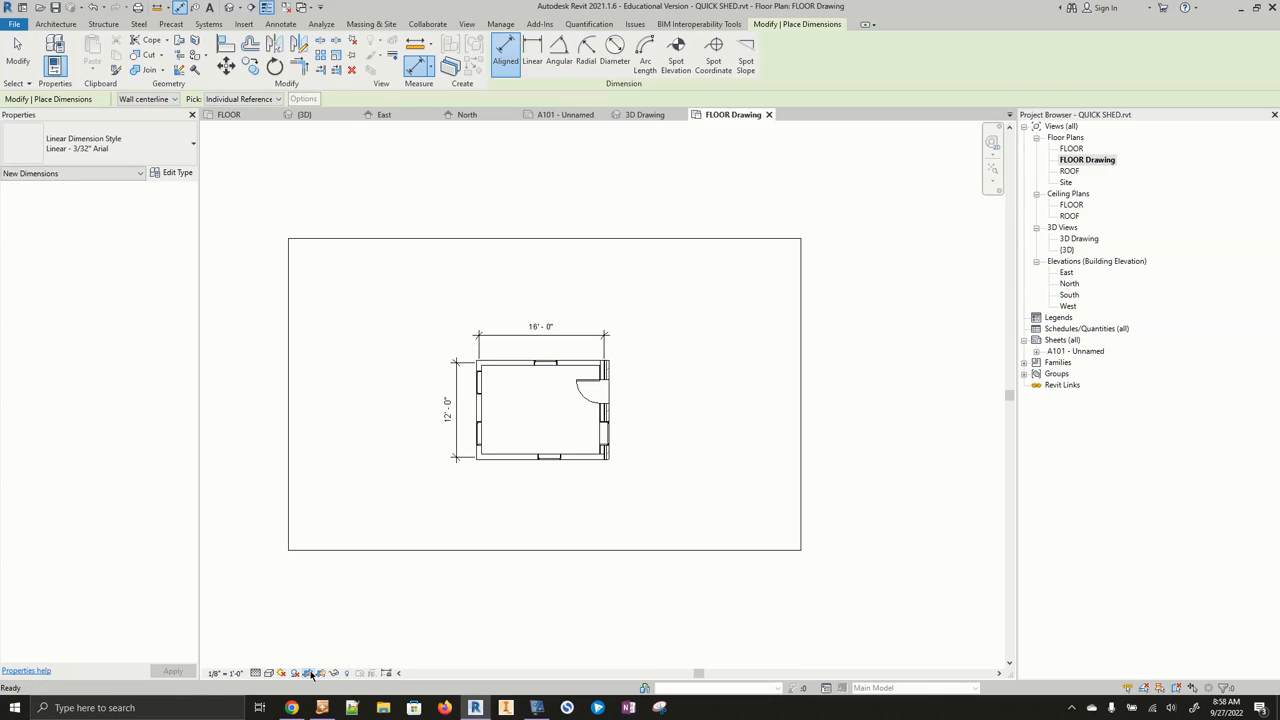
{"action": "key", "text": "Escape"}
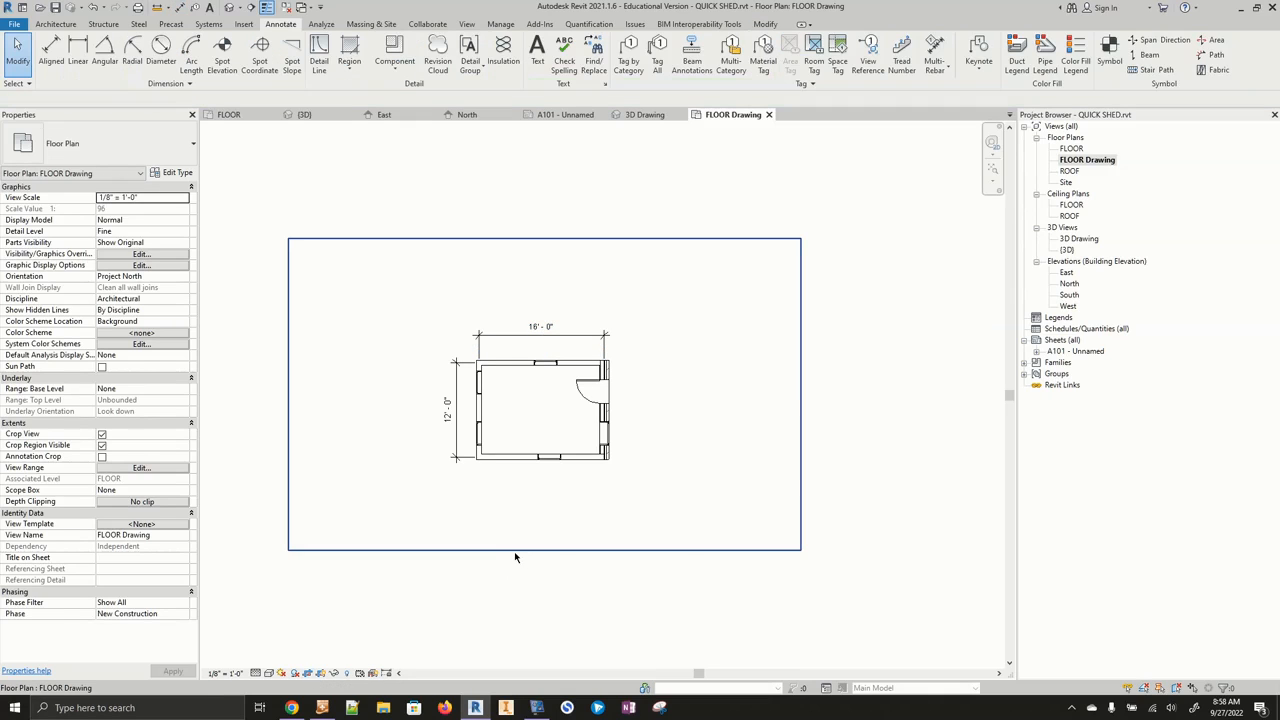
- Tighten the FLOOR Drawing crop region closely around the shed's floor plan, then hide the crop boundary
{"action": "left_click", "coordinate": [519, 550]}
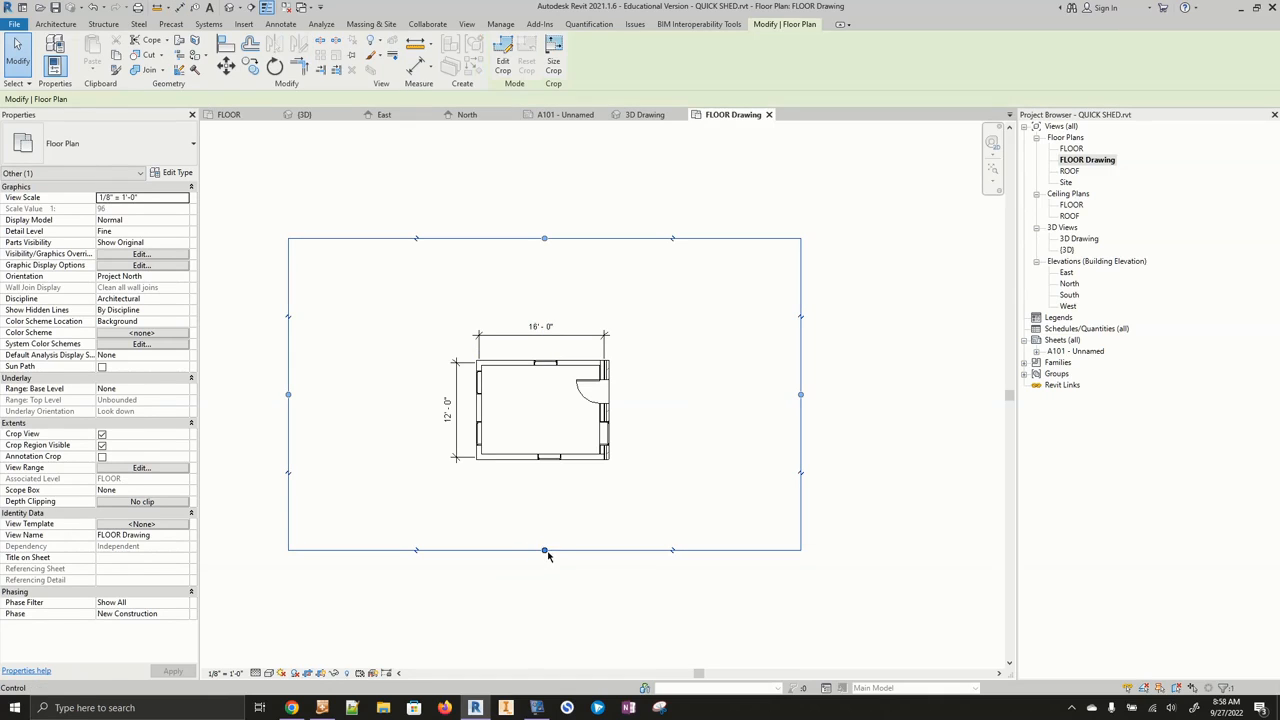
{"action": "left_click_drag", "start_coordinate": [543, 550], "coordinate": [544, 468]}
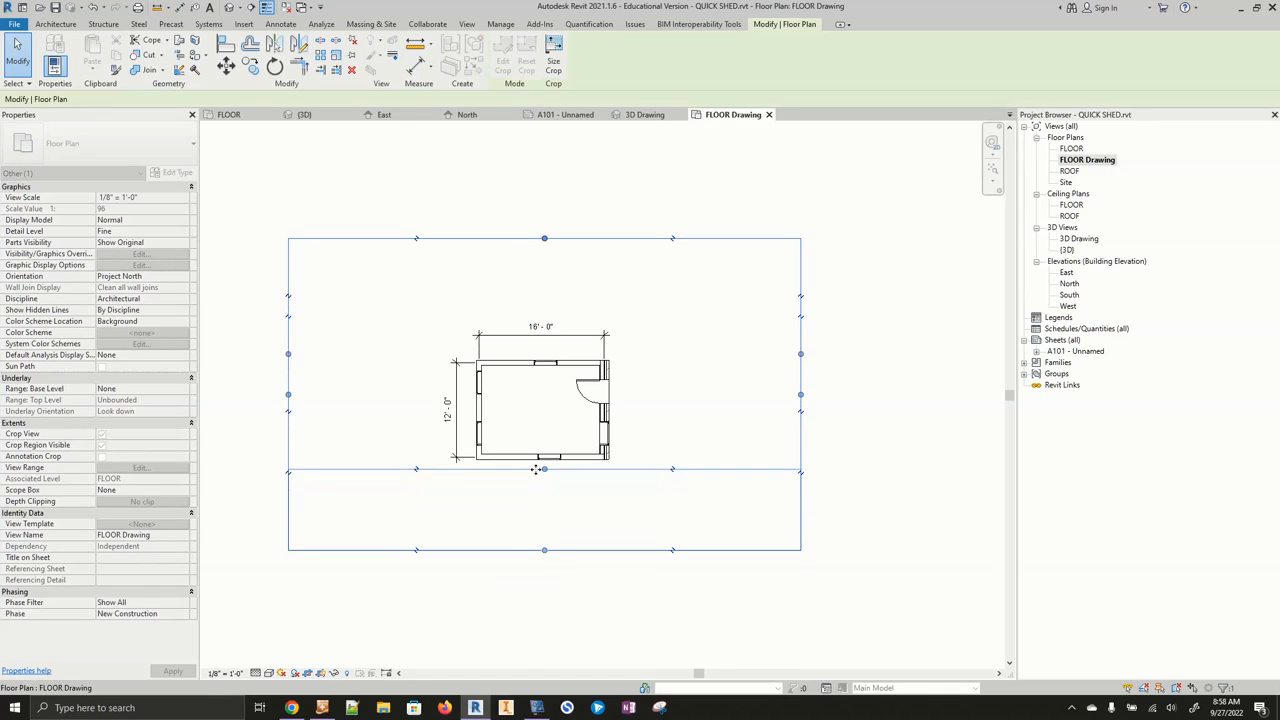
{"action": "left_click_drag", "start_coordinate": [545, 241], "coordinate": [545, 314]}
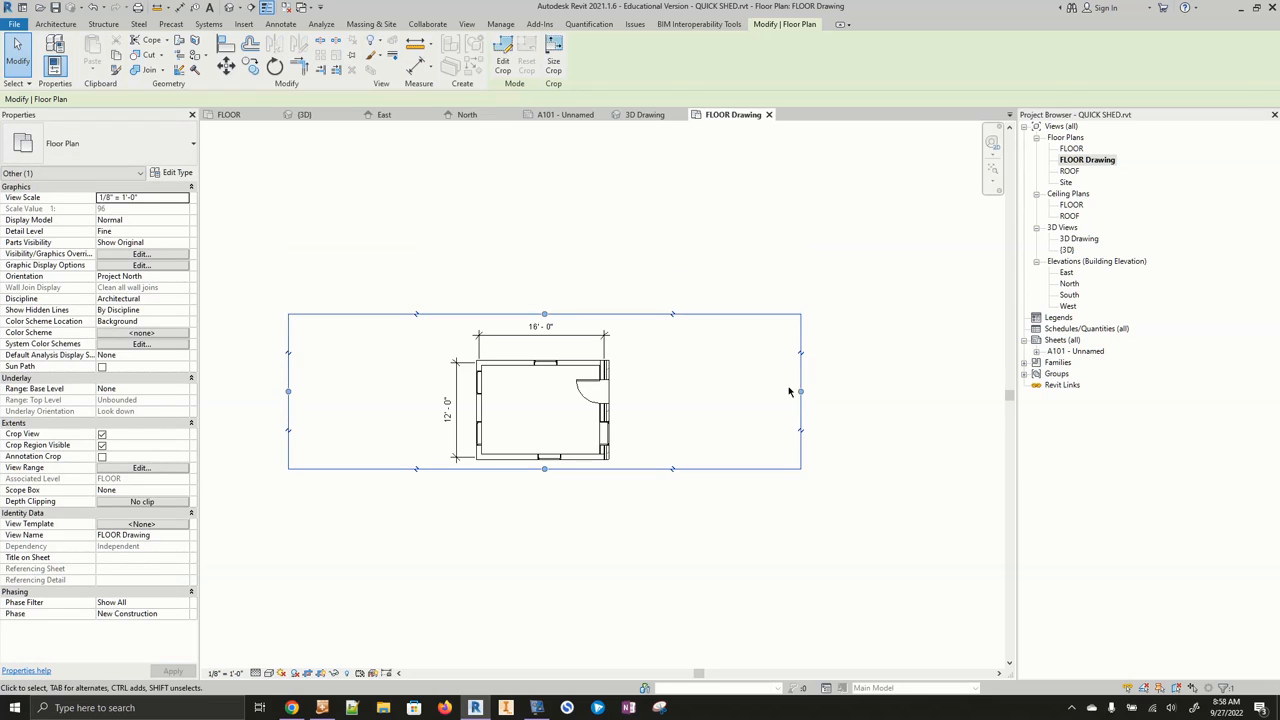
{"action": "left_click_drag", "start_coordinate": [800, 391], "coordinate": [634, 391]}
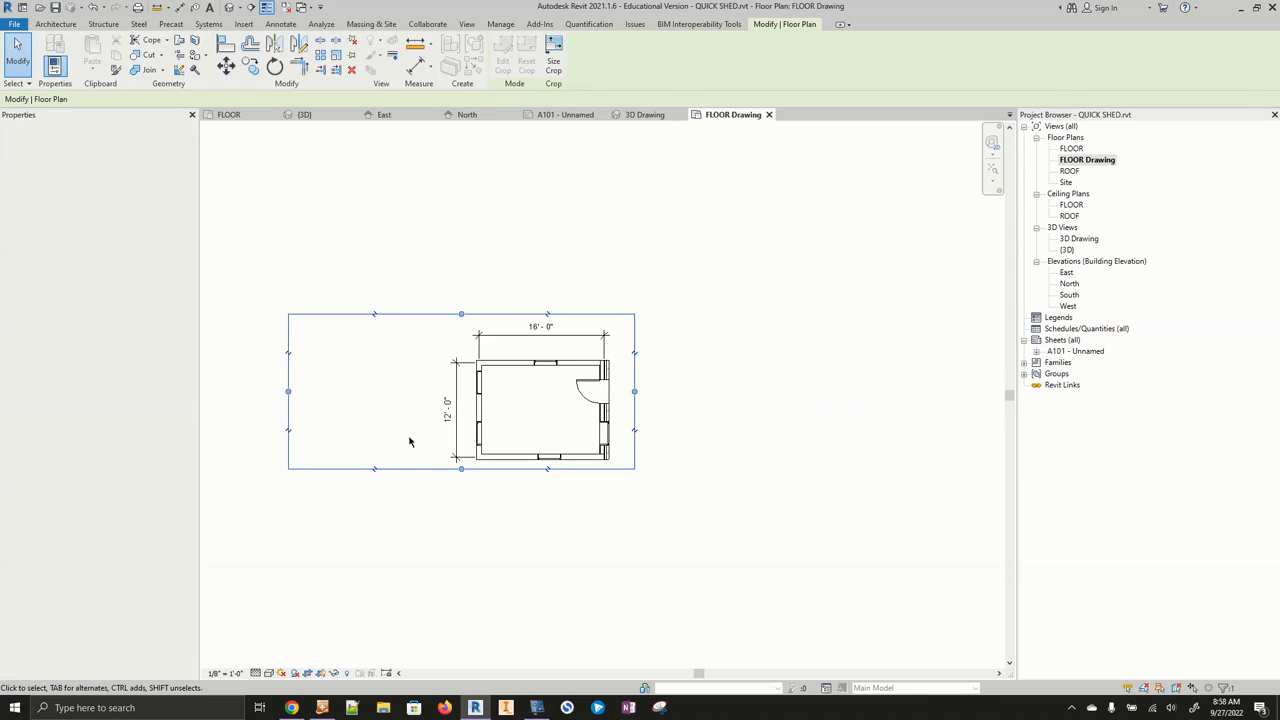
{"action": "left_click_drag", "start_coordinate": [289, 395], "coordinate": [430, 392]}
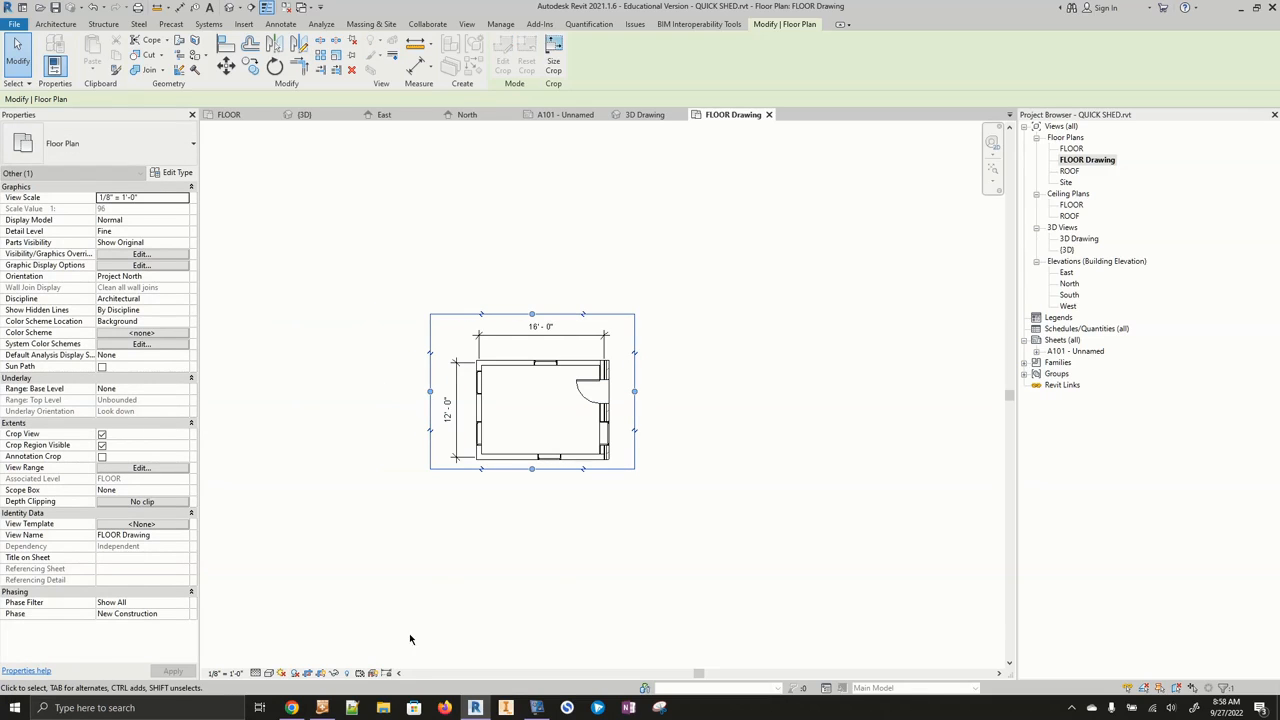
{"action": "left_click", "coordinate": [322, 675]}
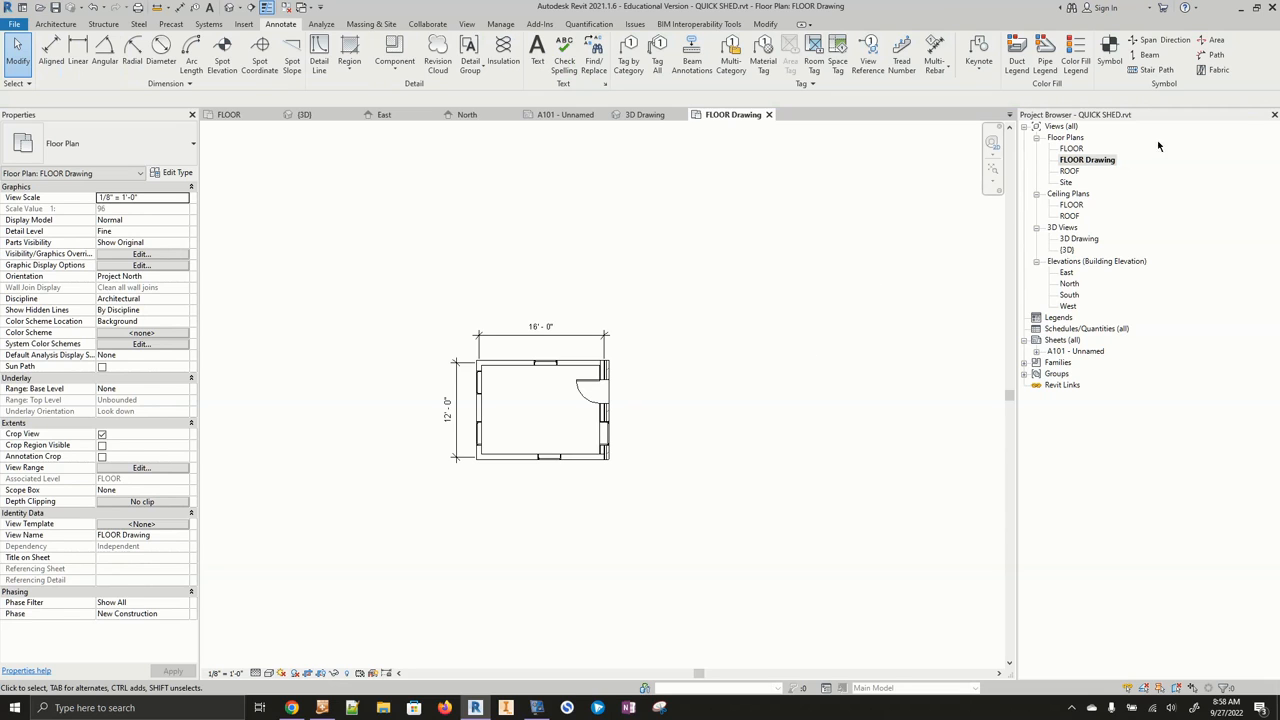
- Place the FLOOR Drawing view on sheet A101, to the left of the 3D Drawing view
{"action": "left_click", "coordinate": [586, 118]}
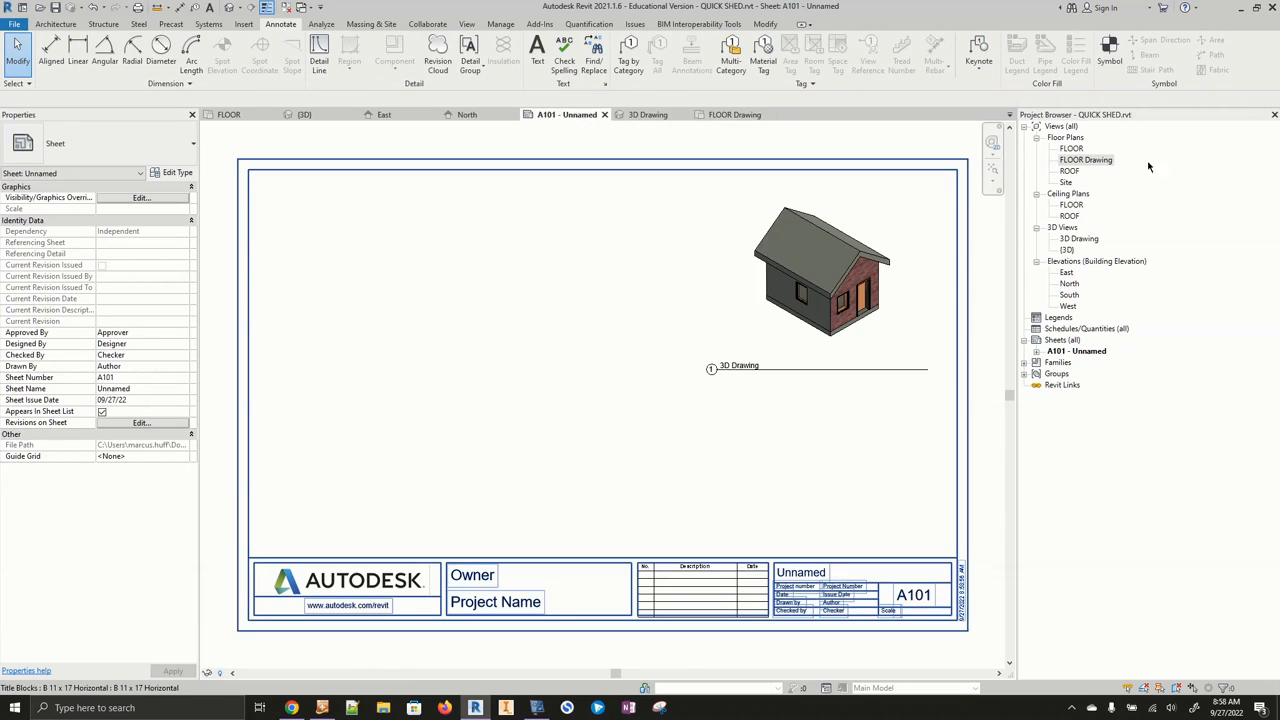
{"action": "left_click_drag", "start_coordinate": [1086, 161], "coordinate": [670, 312]}
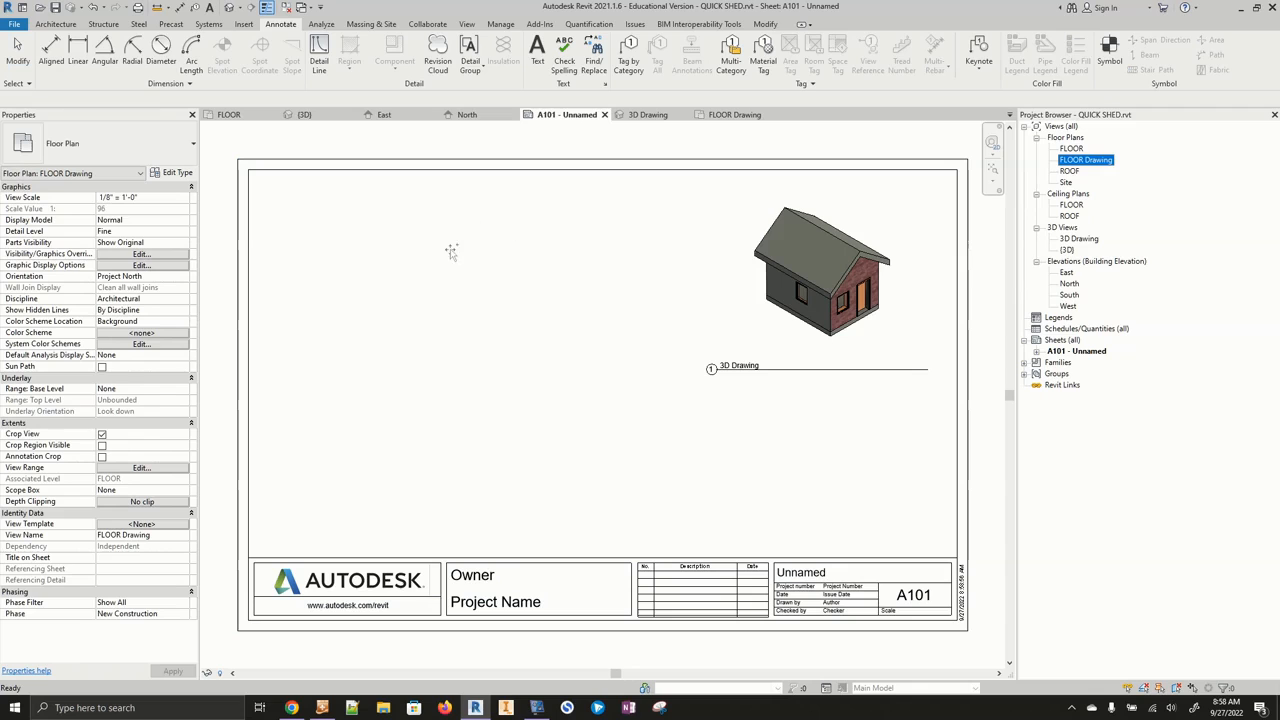
{"action": "left_click_drag", "start_coordinate": [426, 282], "coordinate": [420, 277]}
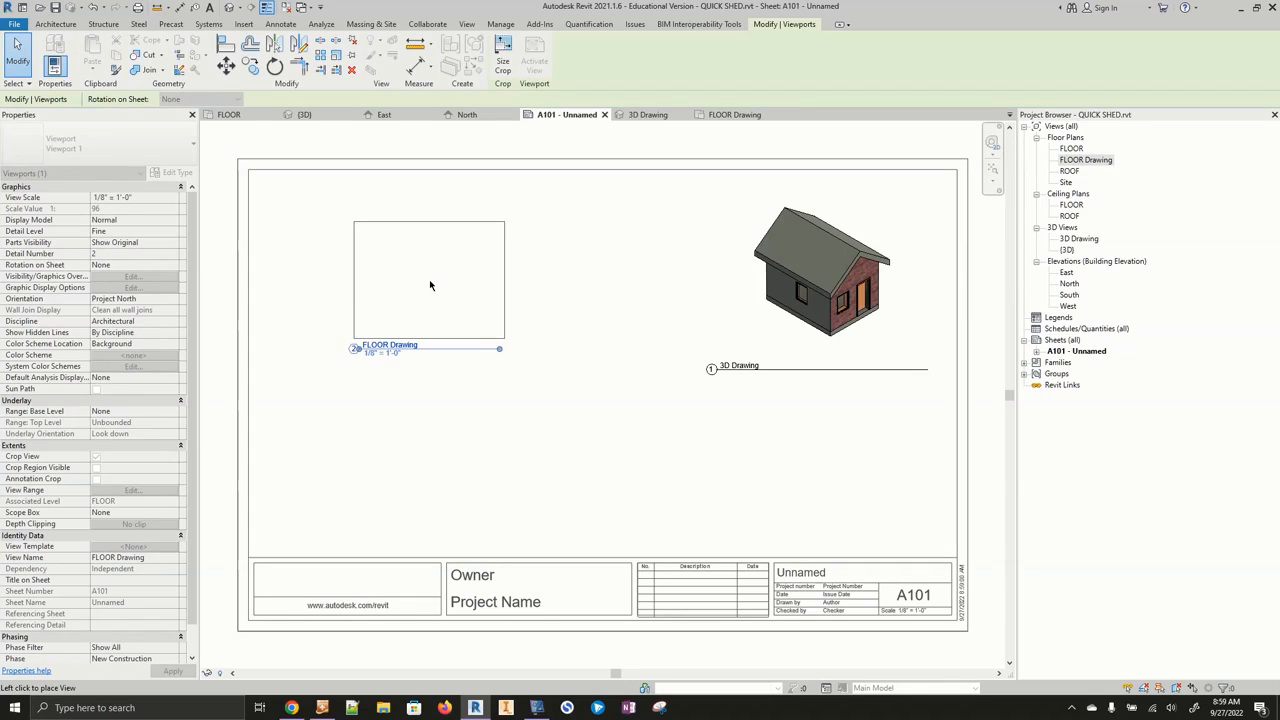
{"action": "left_click", "coordinate": [405, 286]}
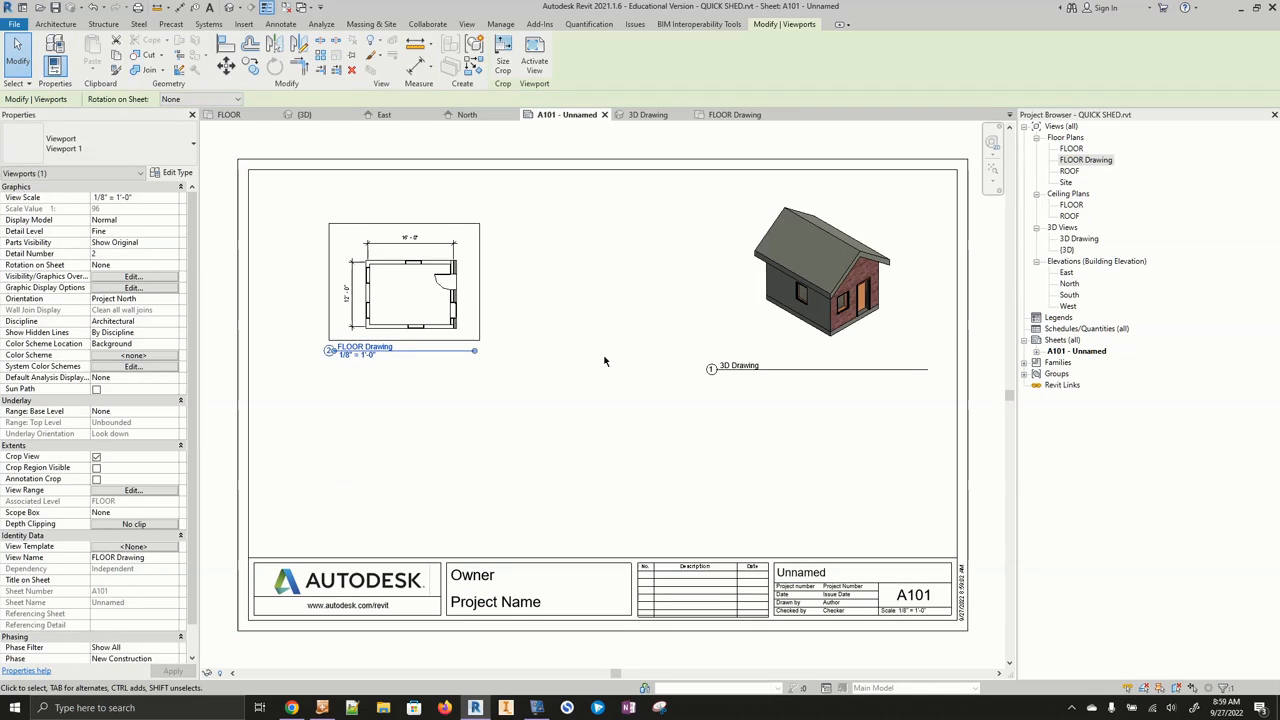
{"action": "left_click", "coordinate": [534, 406]}
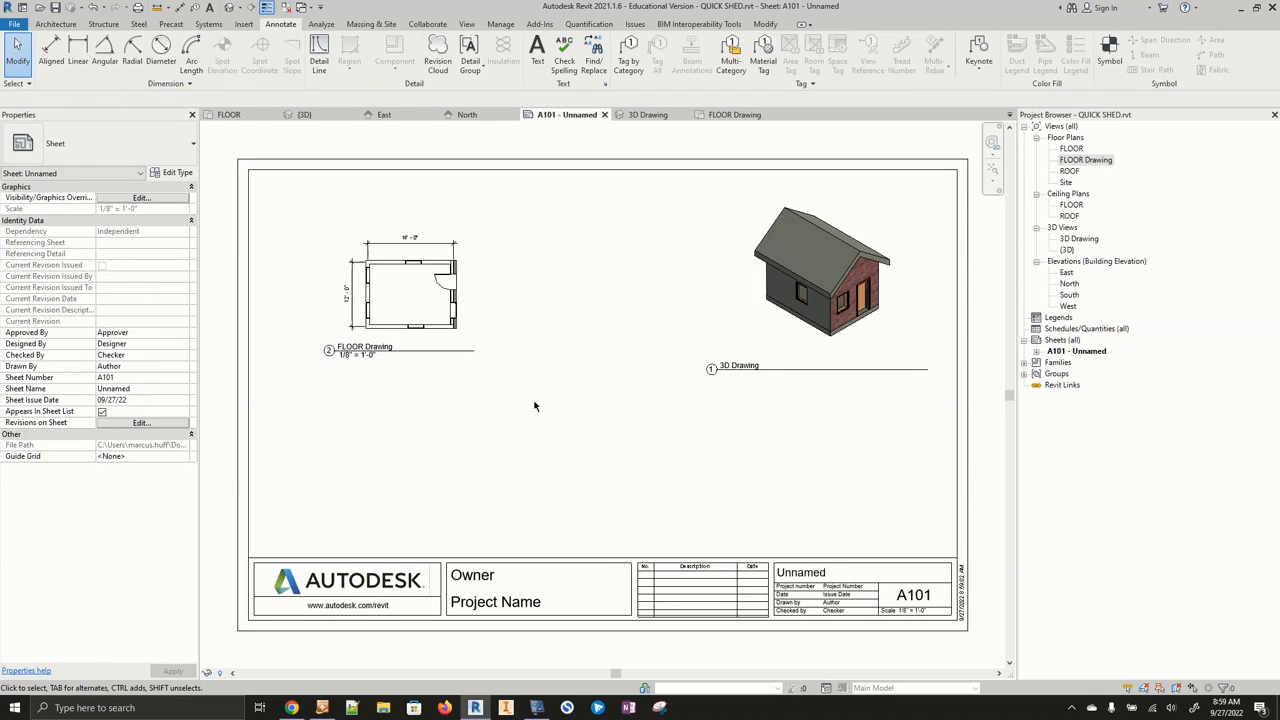
- Duplicate the East elevation view and rename the copy East Drawing
{"action": "right_click", "coordinate": [1067, 276]}
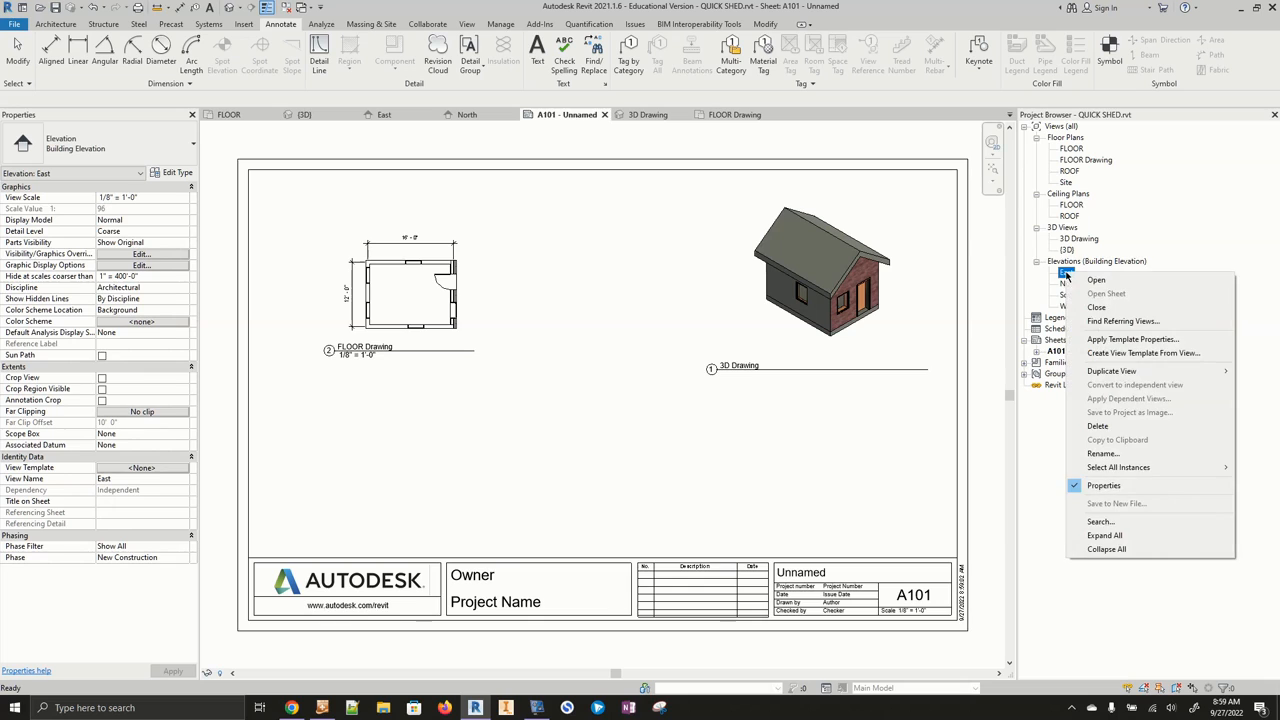
{"action": "mouse_move", "coordinate": [1114, 370]}
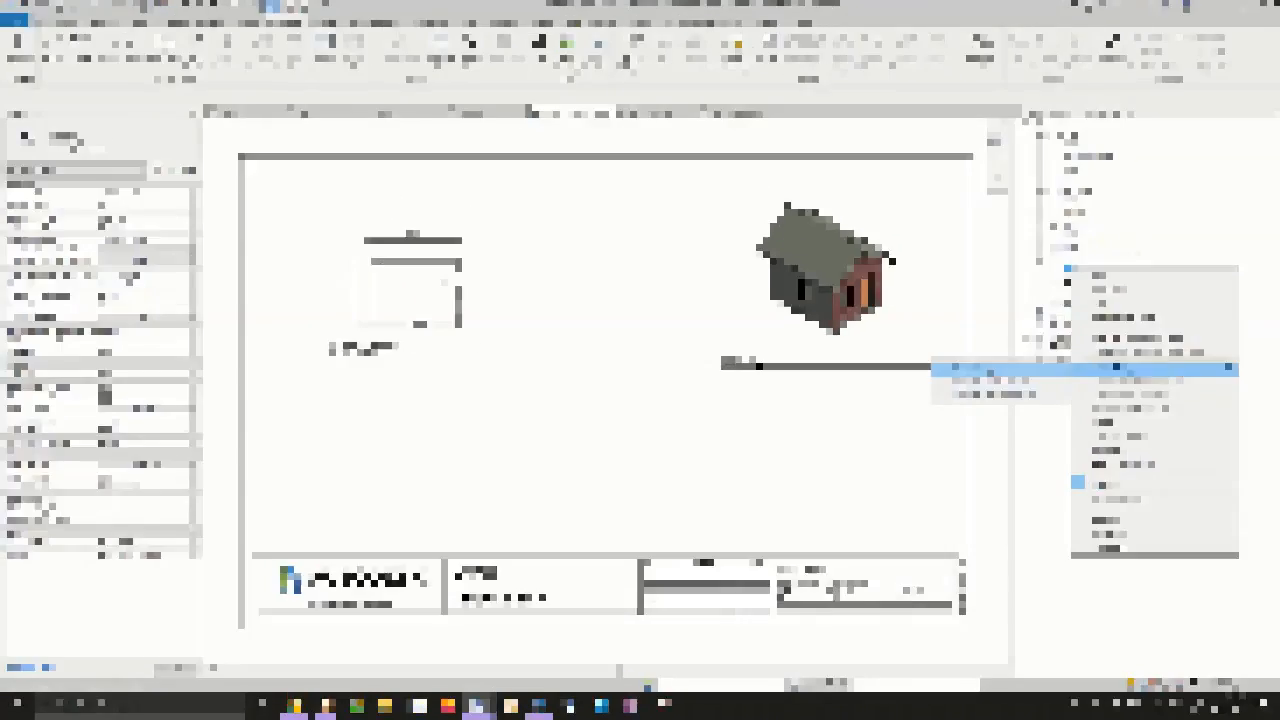
{"action": "left_click", "coordinate": [1002, 372]}
{"action": "right_click", "coordinate": [1083, 282]}
{"action": "left_click", "coordinate": [1118, 463]}
{"action": "key", "text": "Right"}
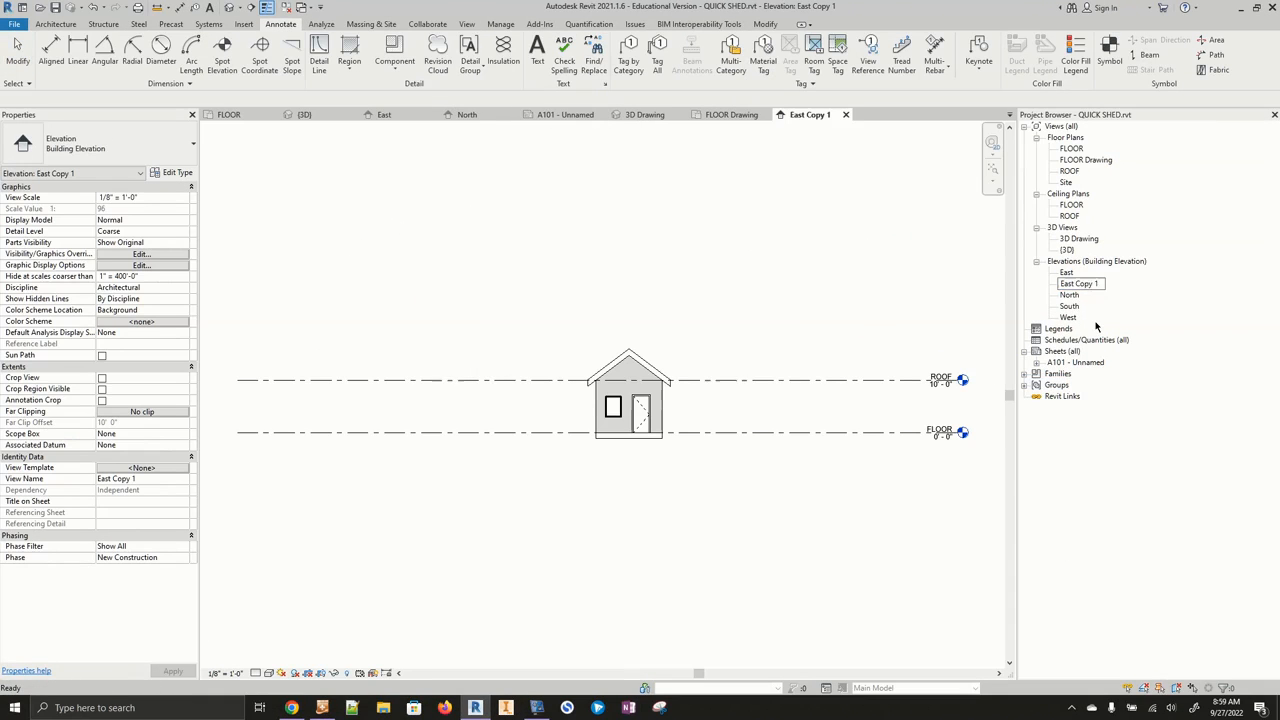
{"action": "type", "text": "Drawing"}
{"action": "key", "text": "Return"}
- Duplicate the North elevation view and rename the copy North Drawing
{"action": "right_click", "coordinate": [1070, 295]}
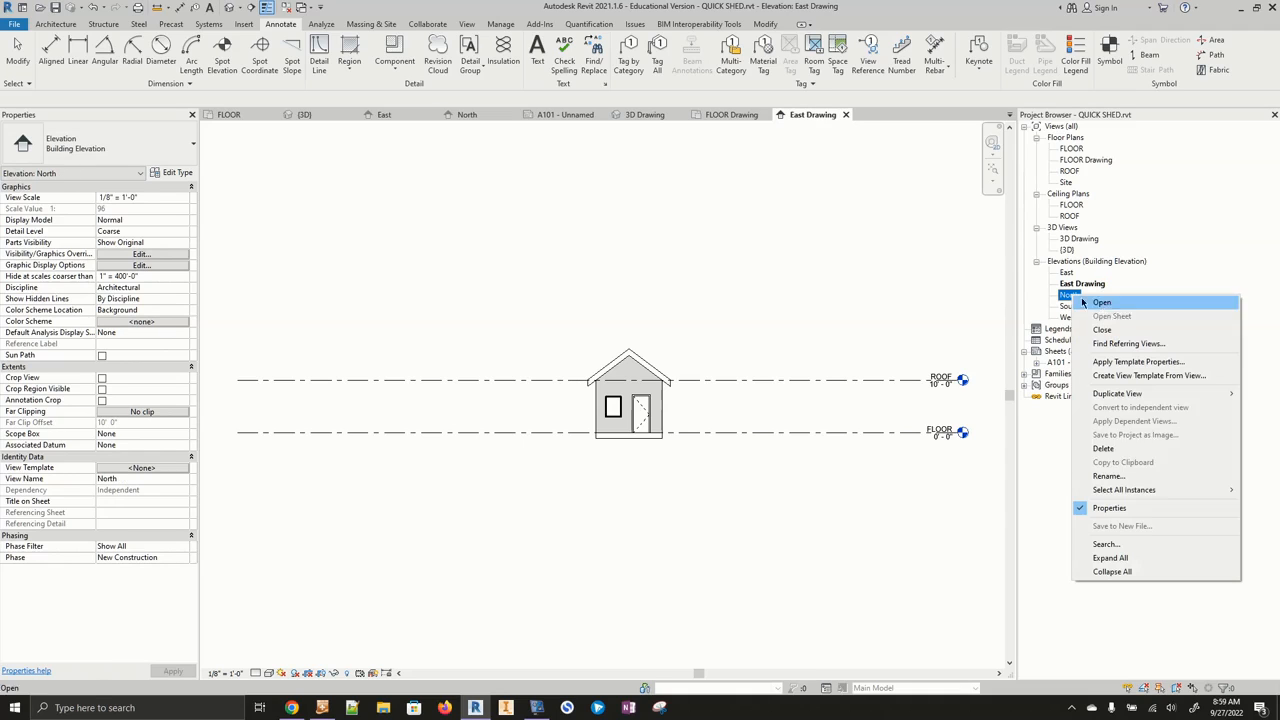
{"action": "mouse_move", "coordinate": [1117, 393]}
{"action": "left_click", "coordinate": [1000, 393]}
{"action": "right_click", "coordinate": [1080, 306]}
{"action": "left_click", "coordinate": [1120, 479]}
{"action": "left_click", "coordinate": [1085, 306]}
{"action": "type", "text": "Drawing"}
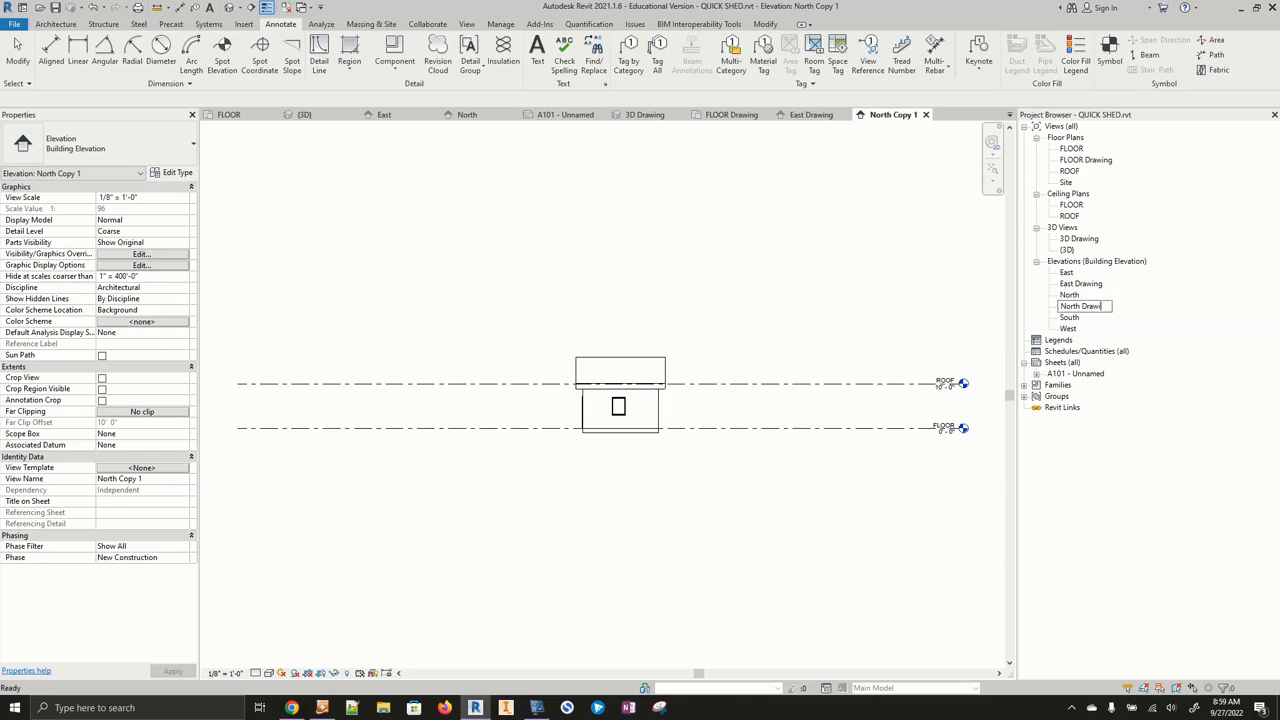
{"action": "left_click", "coordinate": [1213, 394]}
- Open East Drawing, turn on cropping and trim the crop region's sides around the shed, then hide the crop boundary
{"action": "double_click", "coordinate": [1096, 283]}
{"action": "left_click", "coordinate": [308, 674]}
{"action": "left_click", "coordinate": [321, 674]}
{"action": "scroll", "coordinate": [446, 304], "scroll_direction": "down", "scroll_amount": 3}
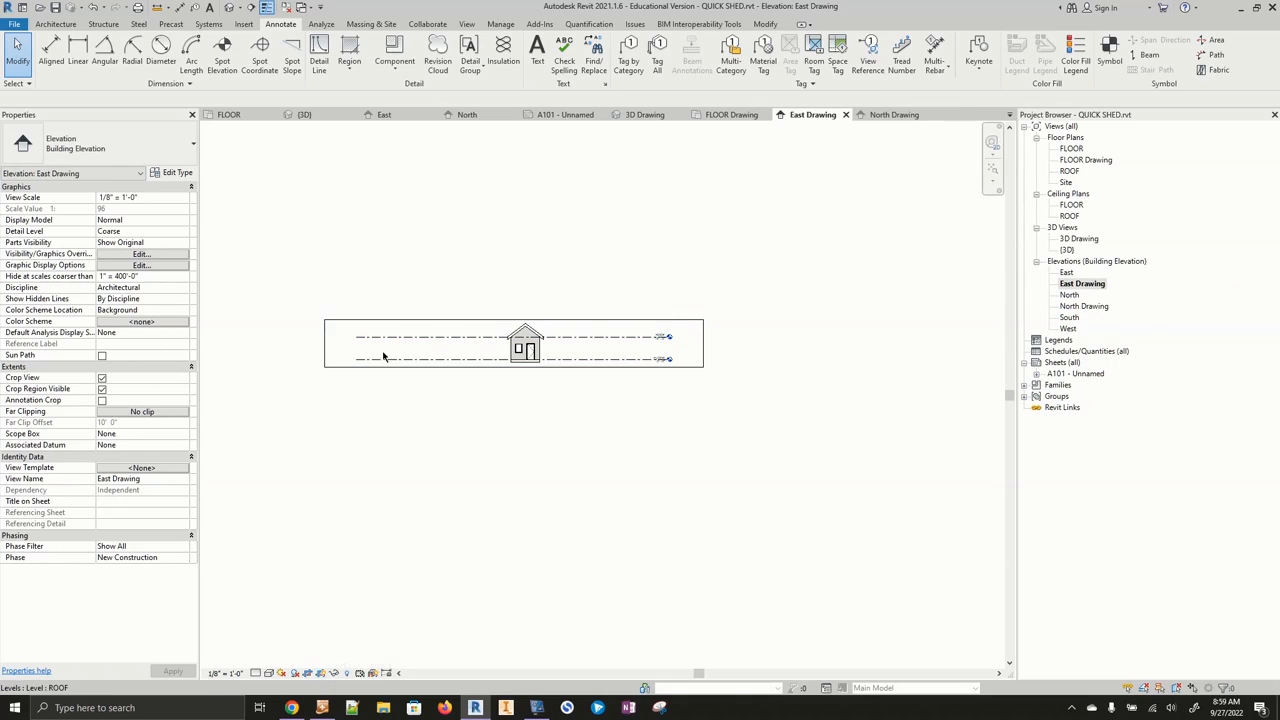
{"action": "left_click", "coordinate": [324, 354]}
{"action": "left_click_drag", "start_coordinate": [324, 343], "coordinate": [491, 343]}
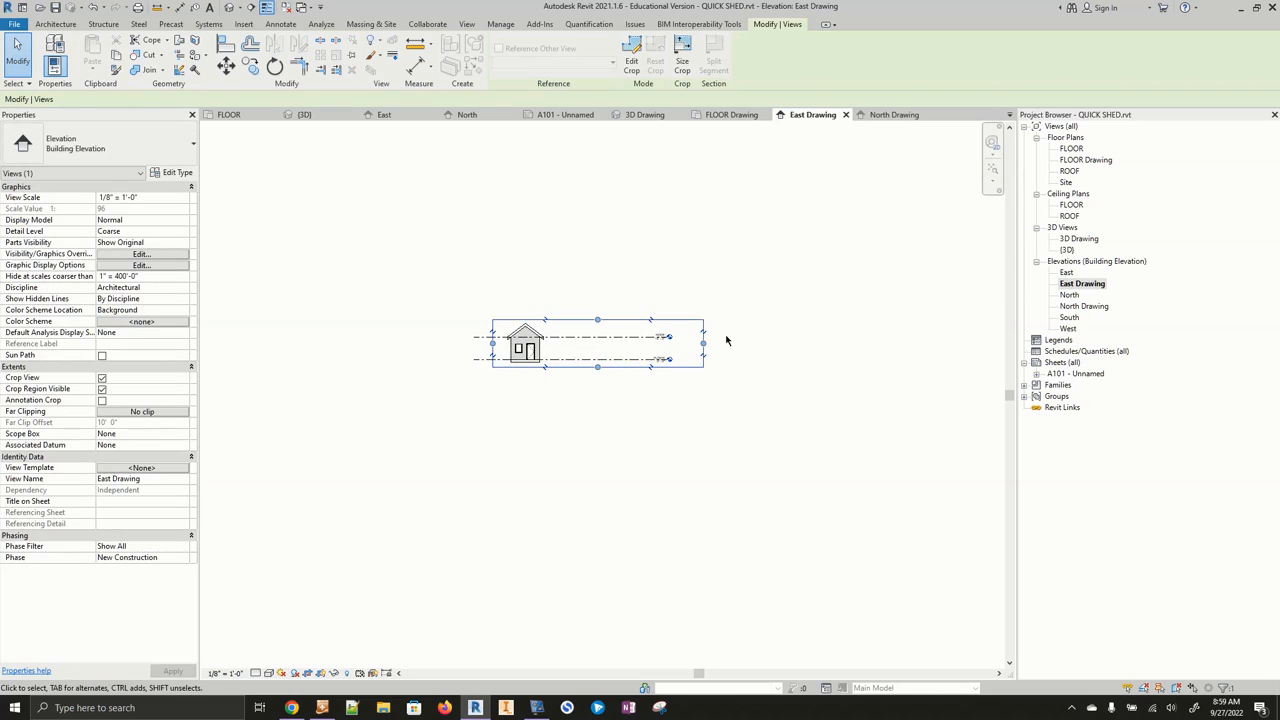
{"action": "left_click_drag", "start_coordinate": [703, 343], "coordinate": [555, 343]}
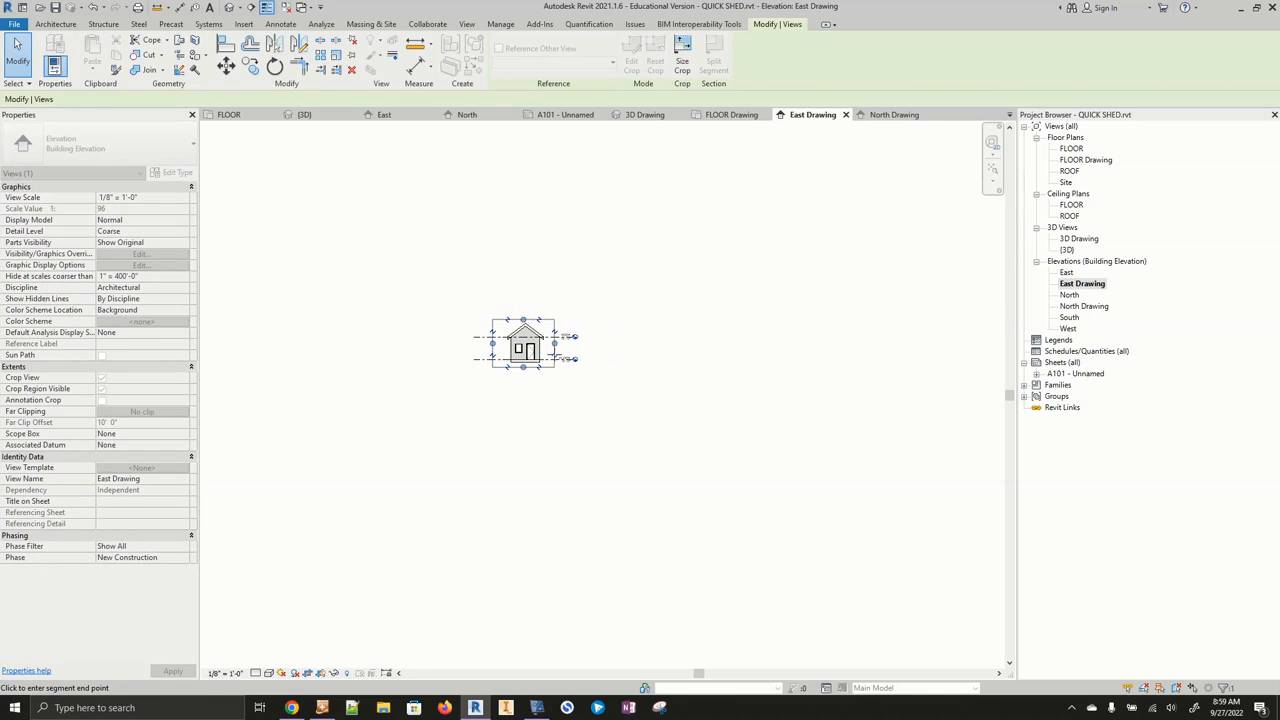
{"action": "left_click", "coordinate": [665, 362]}
{"action": "left_click", "coordinate": [321, 674]}
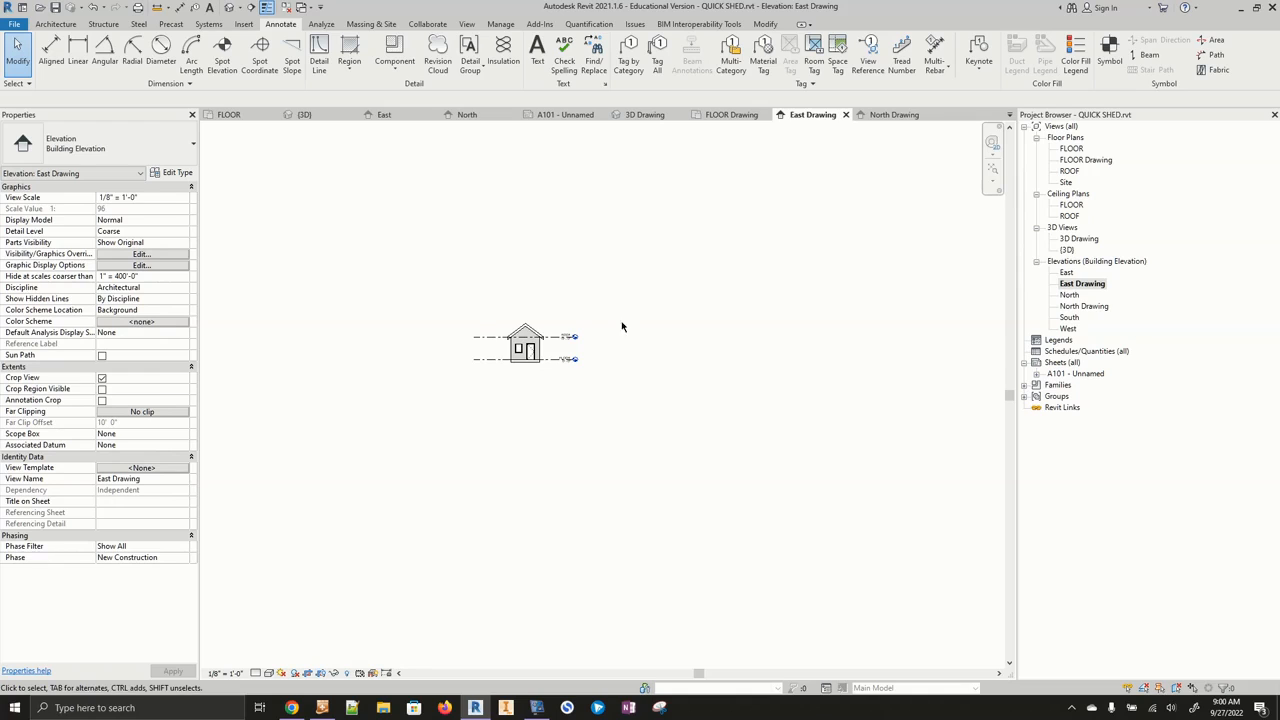
- Open North Drawing, turn on cropping and trim the crop region's sides around the shed, then hide the crop boundary
{"action": "double_click", "coordinate": [1104, 308]}
{"action": "left_click", "coordinate": [321, 674]}
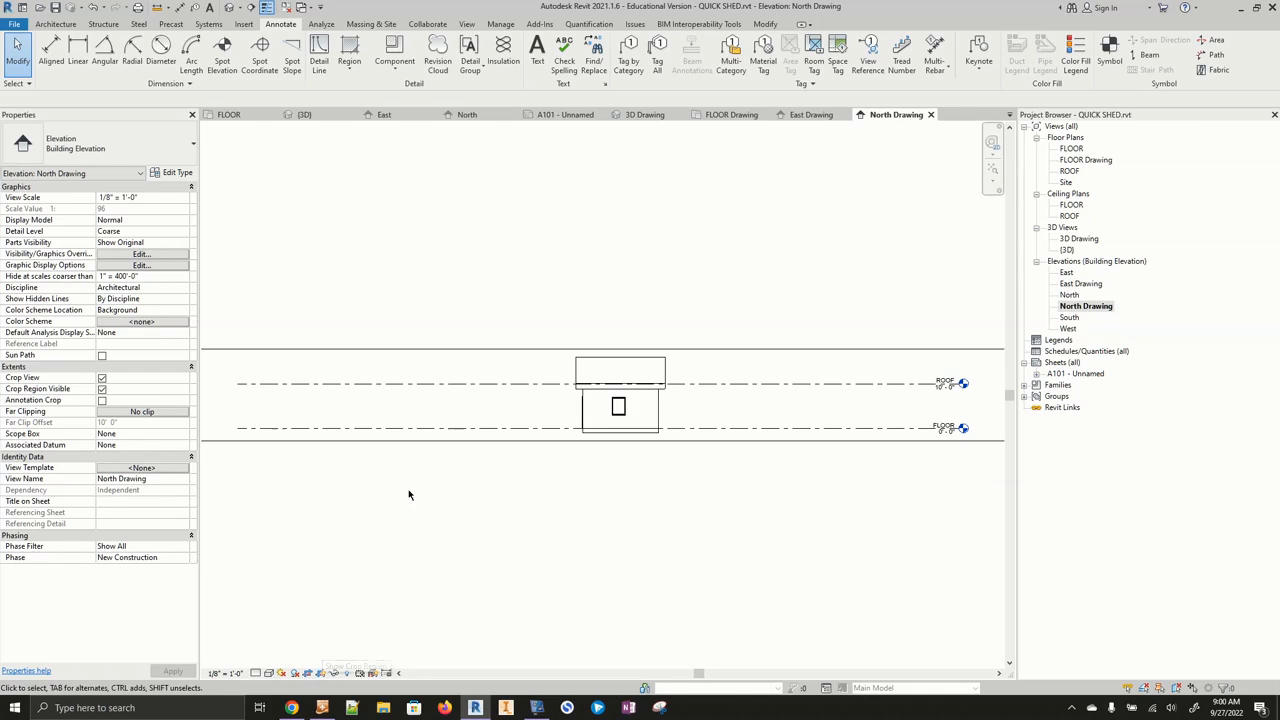
{"action": "scroll", "coordinate": [380, 430], "scroll_direction": "down", "scroll_amount": 4}
{"action": "left_click", "coordinate": [316, 408]}
{"action": "left_click_drag", "start_coordinate": [313, 408], "coordinate": [455, 408]}
{"action": "left_click_drag", "start_coordinate": [645, 408], "coordinate": [530, 408]}
{"action": "left_click", "coordinate": [321, 674]}
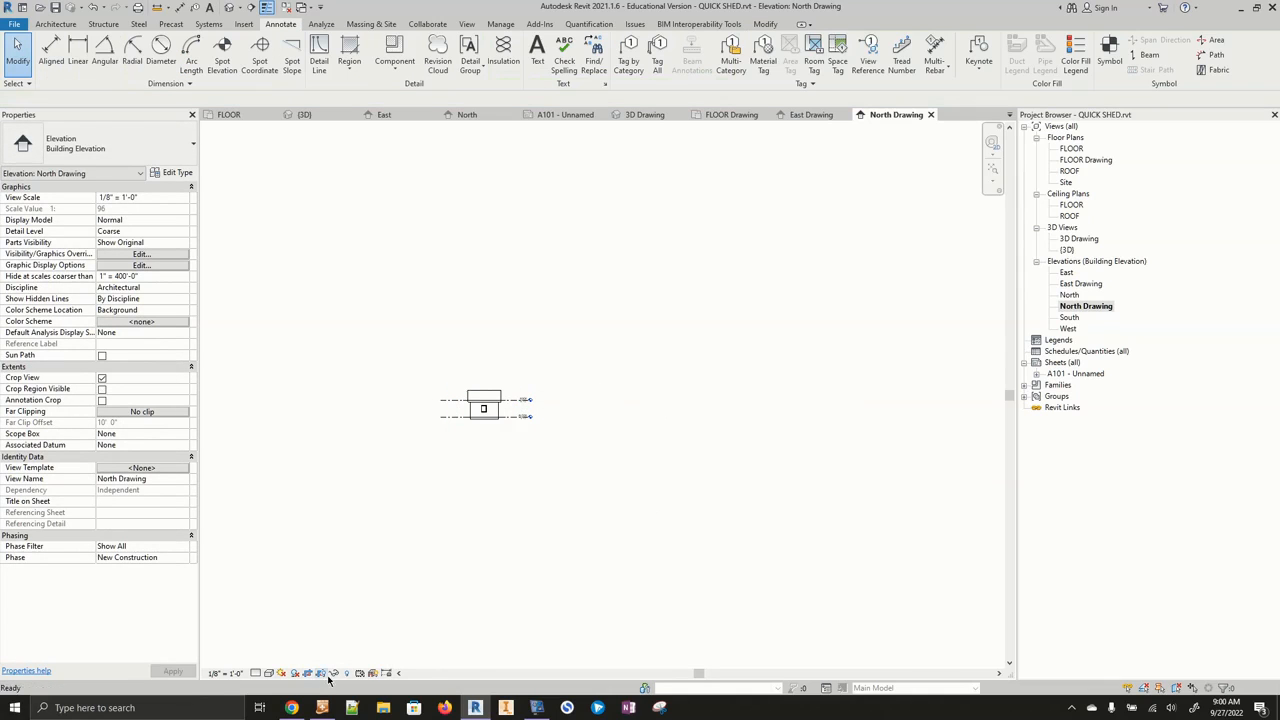
- Return to sheet A101 and place the East Drawing view below the floor plan
{"action": "double_click", "coordinate": [1076, 372]}
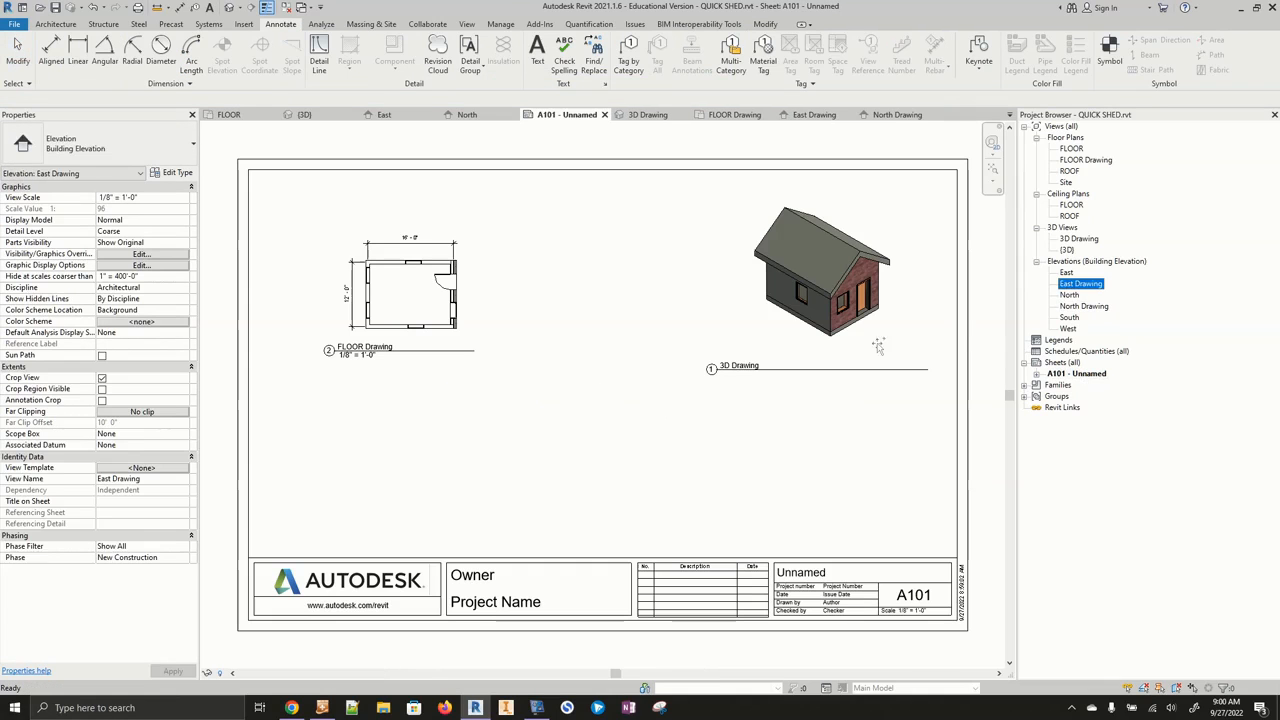
{"action": "left_click_drag", "start_coordinate": [1080, 284], "coordinate": [434, 449]}
{"action": "left_click", "coordinate": [405, 462]}
- Place the North Drawing view on sheet A101 below the 3D Drawing view
{"action": "left_click", "coordinate": [1084, 306]}
{"action": "mouse_move", "coordinate": [1084, 306]}
{"action": "left_mouse_down"}
{"action": "mouse_move", "coordinate": [900, 420]}
{"action": "mouse_move", "coordinate": [771, 478]}
{"action": "left_mouse_up"}
{"action": "left_click", "coordinate": [771, 478]}
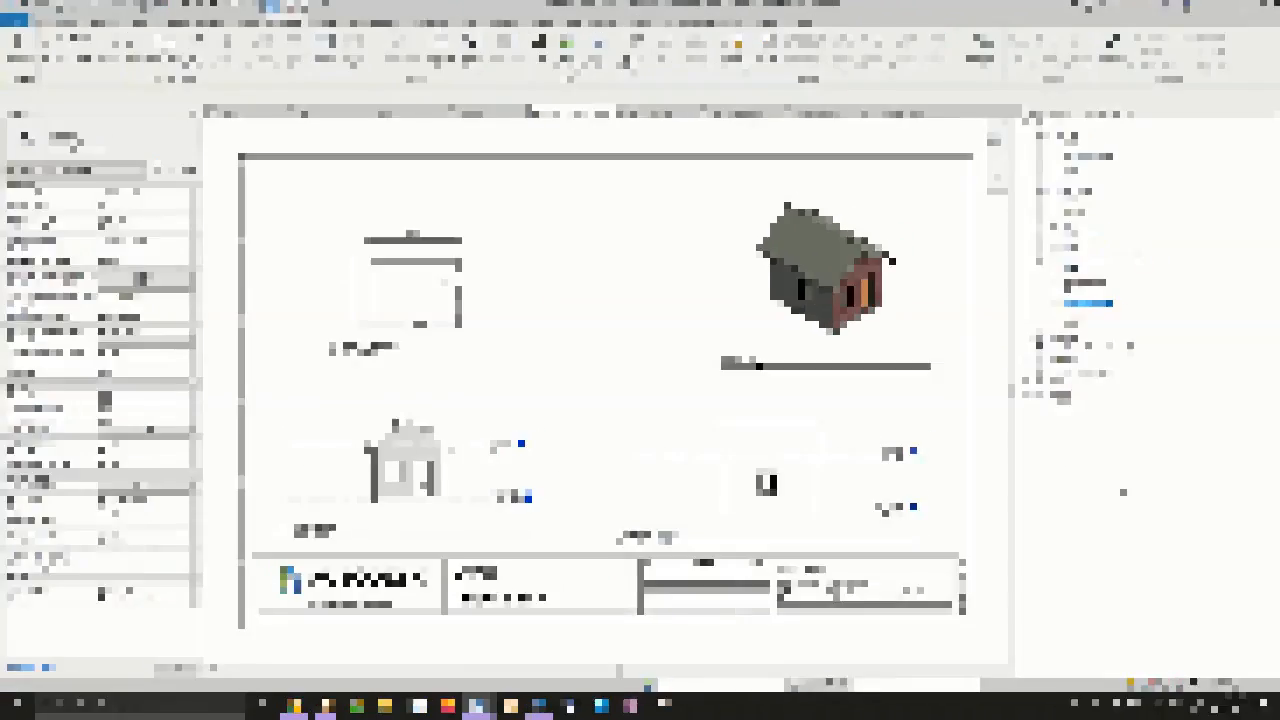